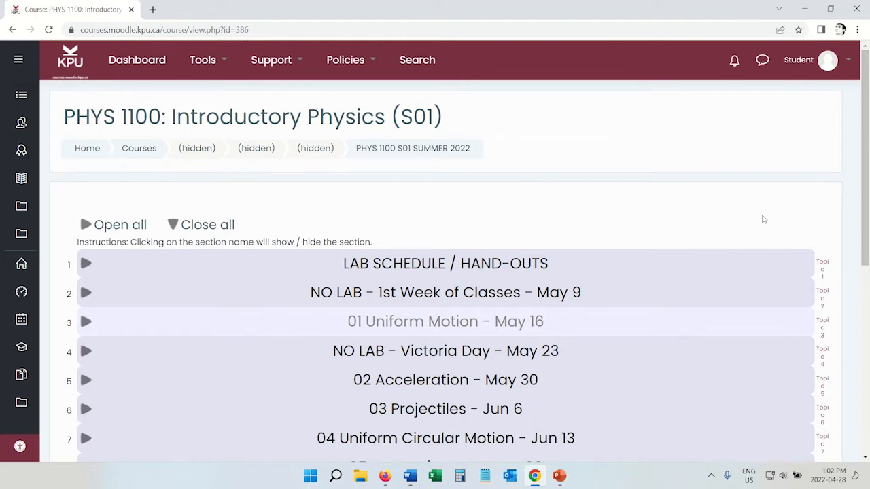
Step: Open the LAB 1 - Uniform Motion workbook from the 01 Uniform Motion - May 16 section and enable editing in Word
left_click(663, 326)
scroll(663, 329, "down", 3)
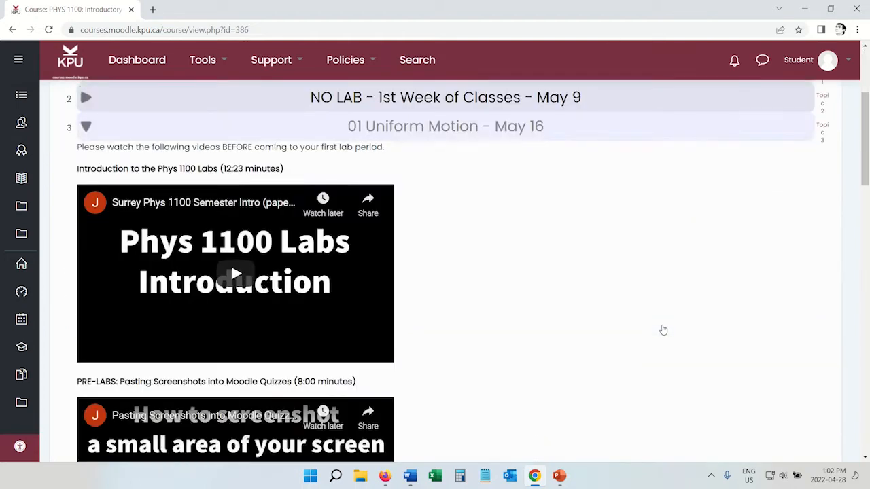
scroll(663, 330, "down", 12)
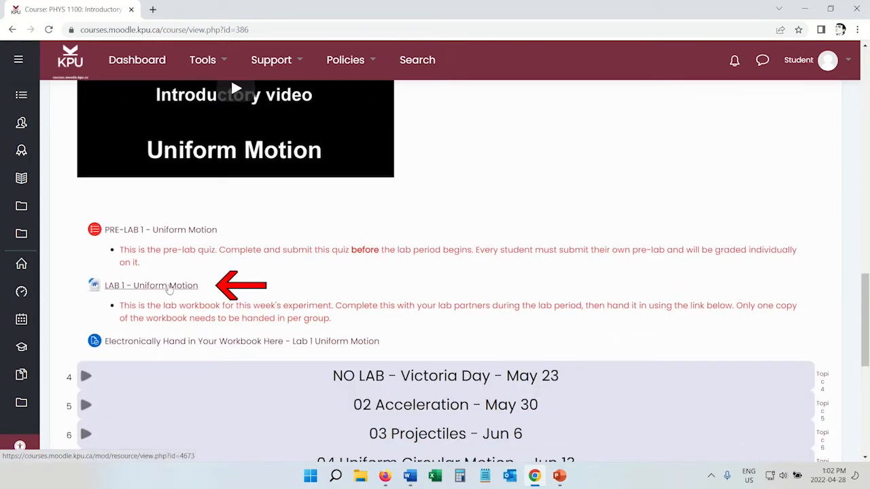
left_click(170, 286)
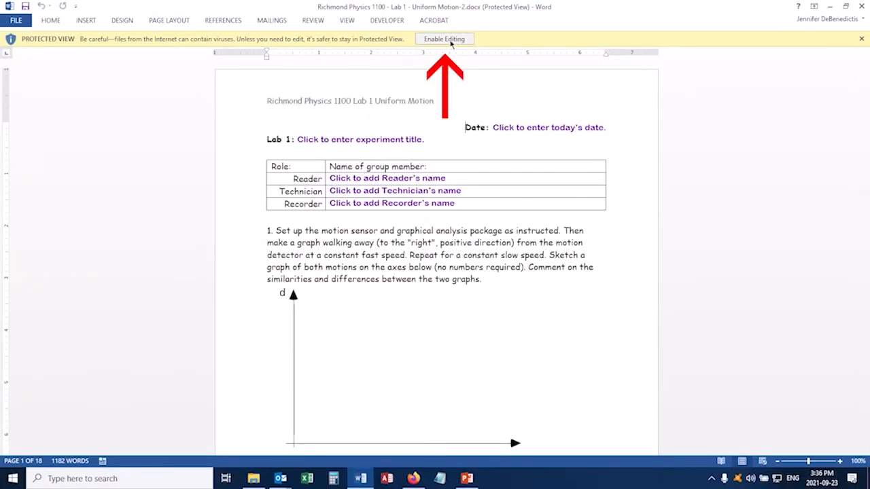
left_click(449, 39)
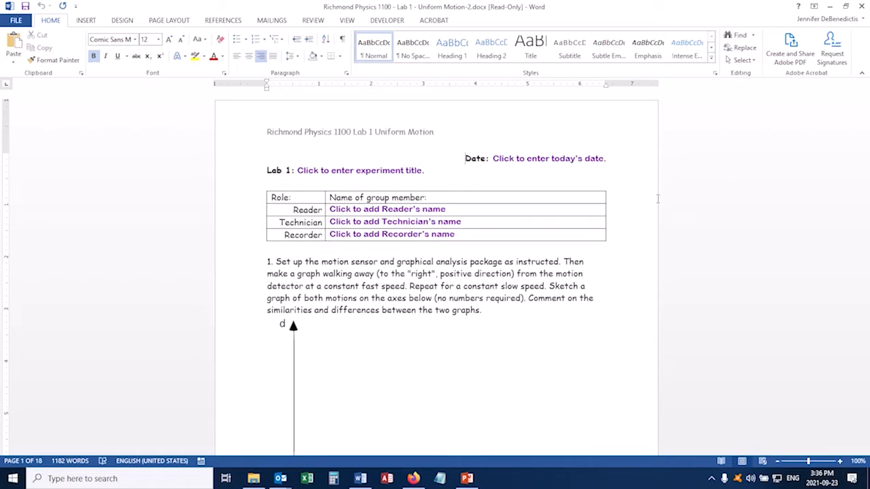
Step: Fill in the workbook header with the experiment title "Uniform Motion" and the date "Jan 13"
scroll(658, 199, "down", 2)
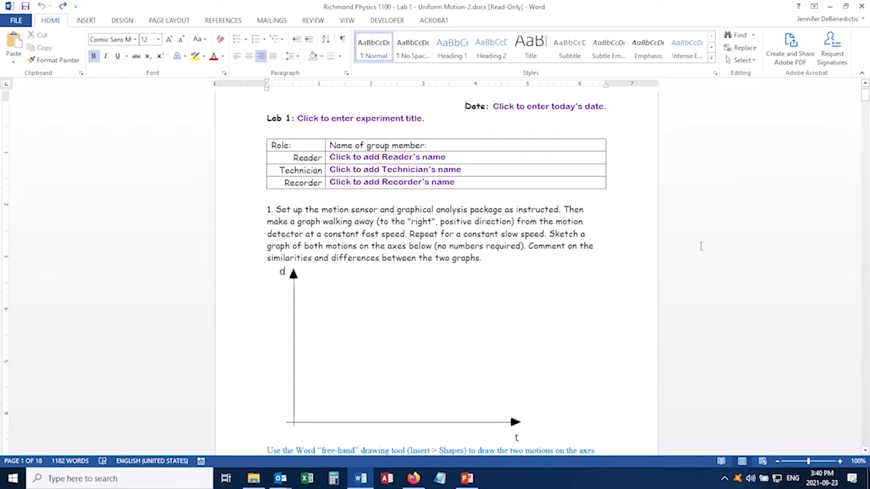
left_click(349, 120)
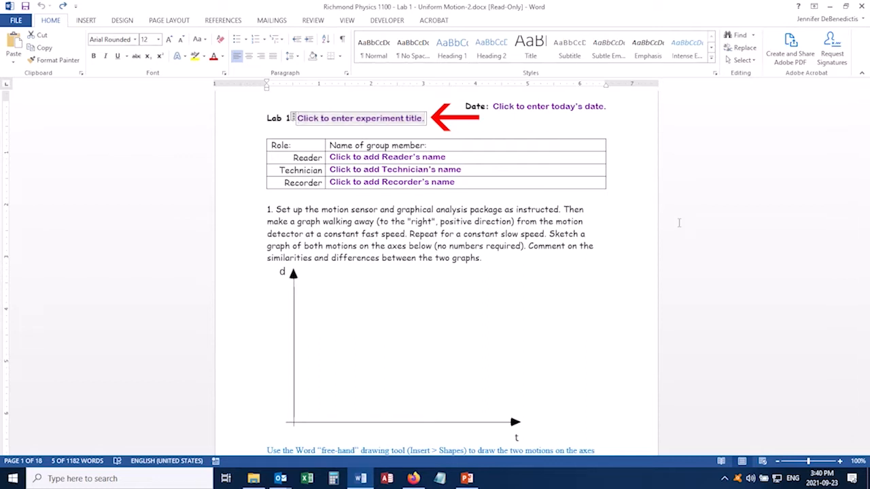
type("Uniform Motion")
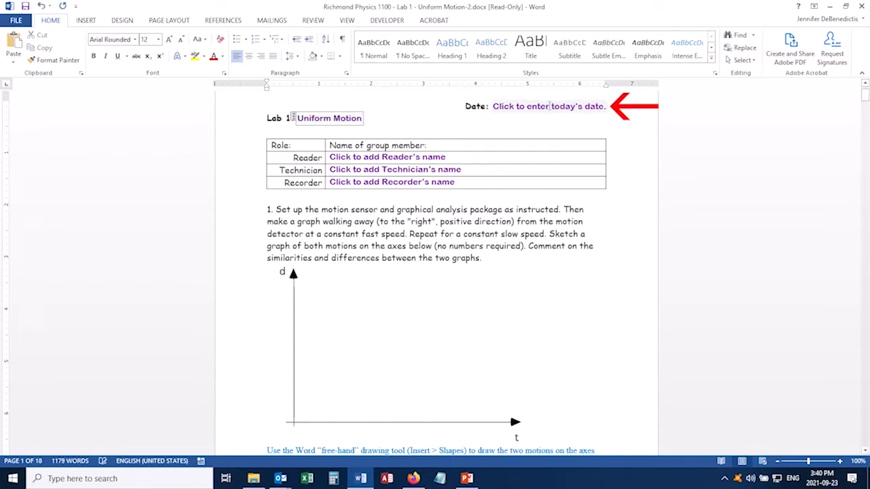
left_click(551, 107)
type("Jan 13")
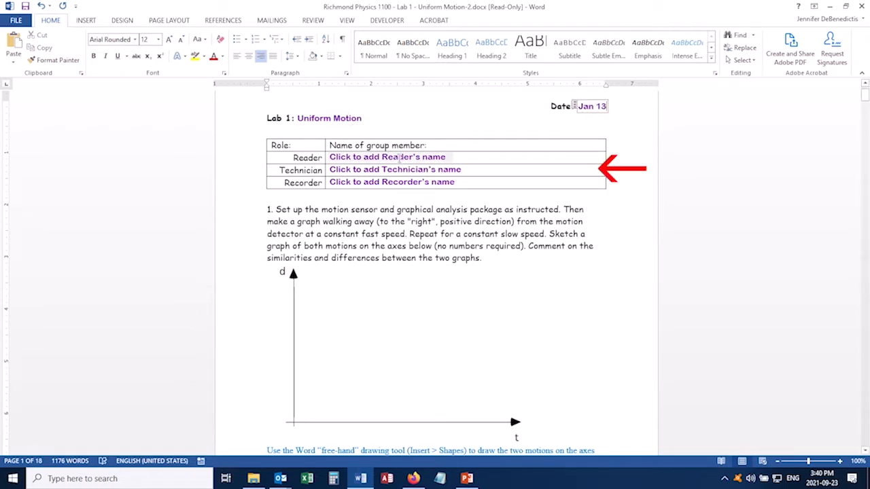
Step: Enter the group members' names for the Reader, Technician and Recorder roles in the table
left_click(399, 158)
type("Xiaoyu")
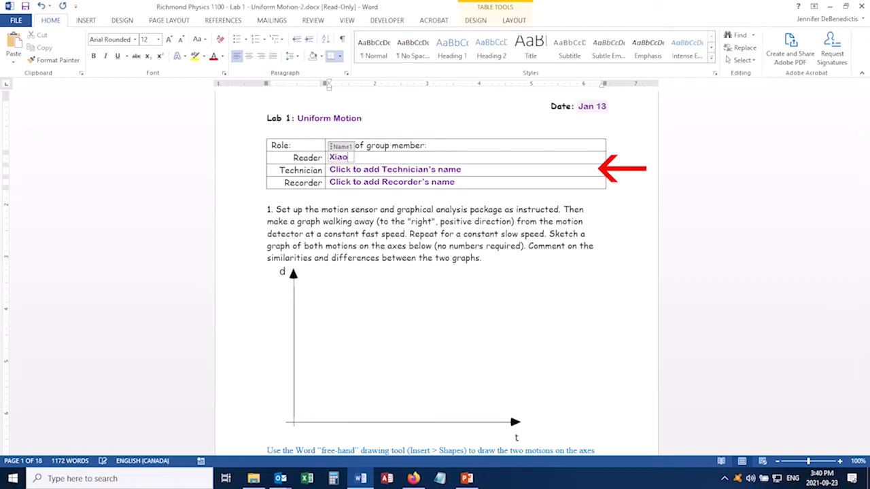
left_click(388, 171)
type("Sarah")
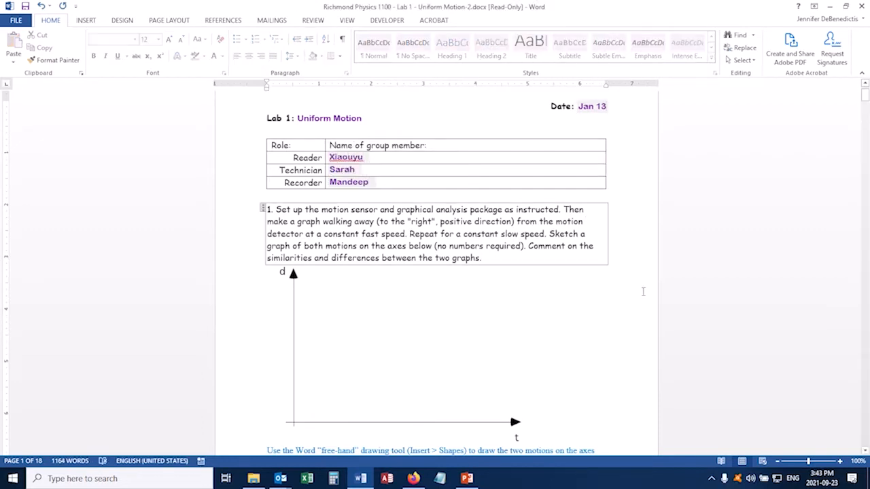
Step: With the Scribble shape, draw a wiggly rising line about 3.6 by 2.5 inches from the origin of question 1's d-t axes
scroll(643, 291, "down", 3)
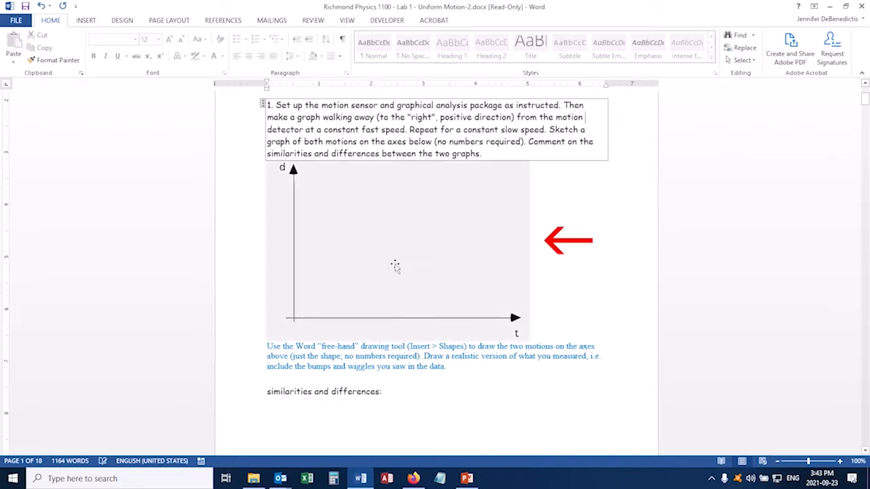
left_click(423, 265)
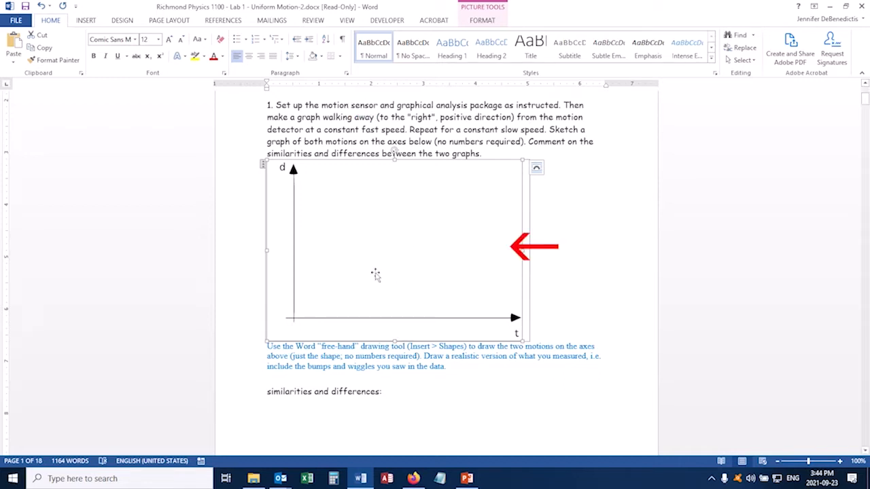
left_click(608, 133)
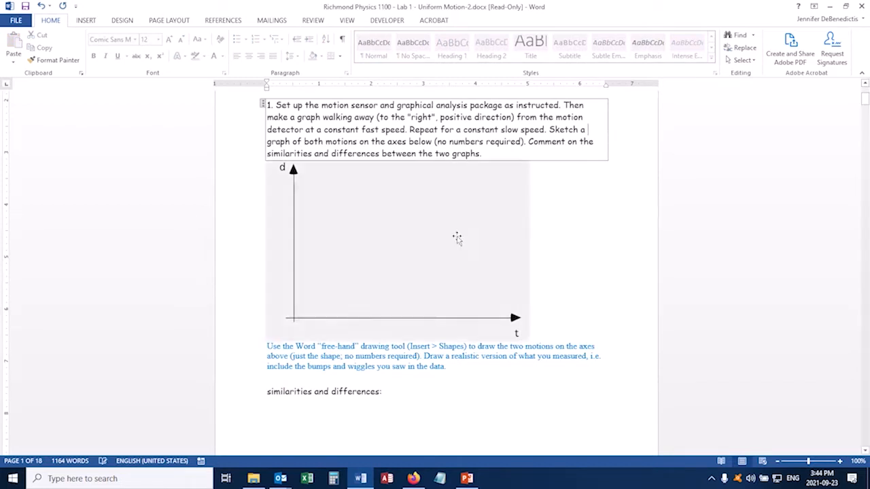
left_click(442, 246)
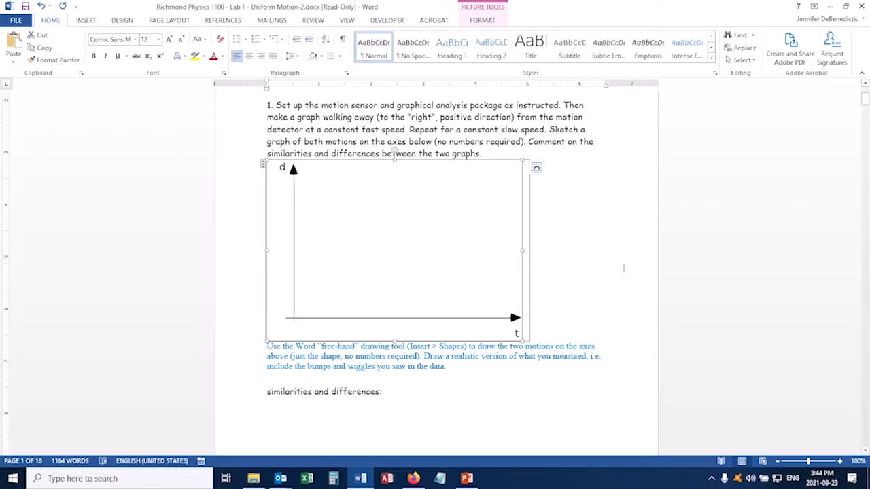
left_click(86, 20)
left_click(165, 49)
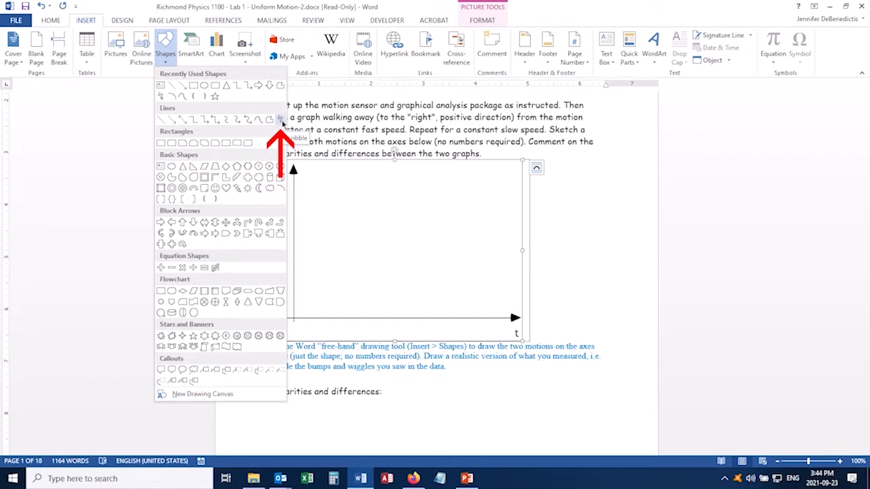
left_click(280, 119)
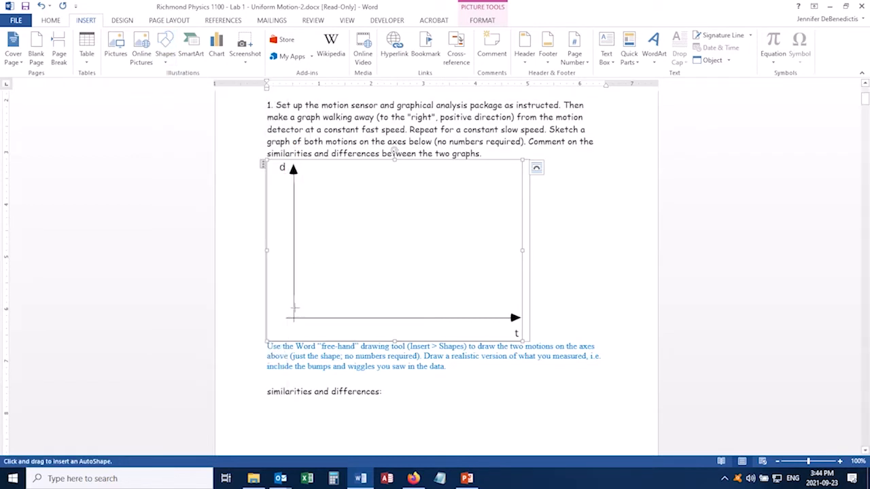
left_click_drag(295, 308, 483, 177)
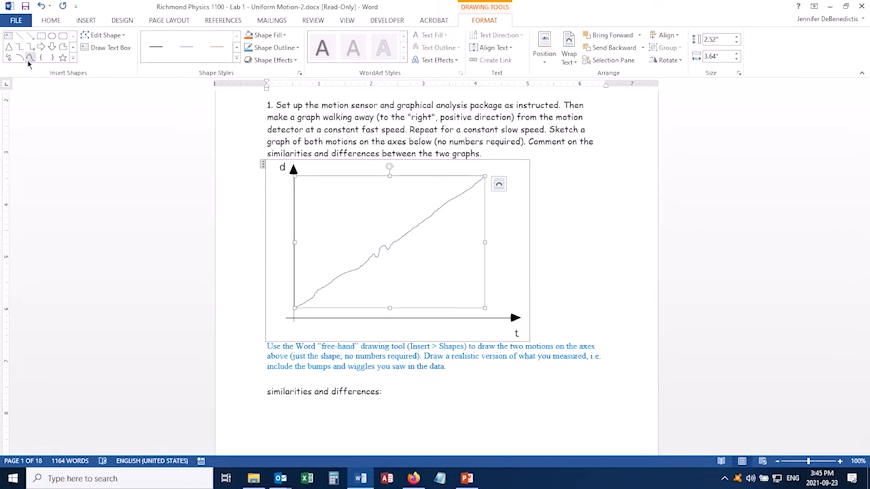
Step: Draw a second, steeper freehand line with small bumps from the origin of the same question 1 axes
left_click(86, 20)
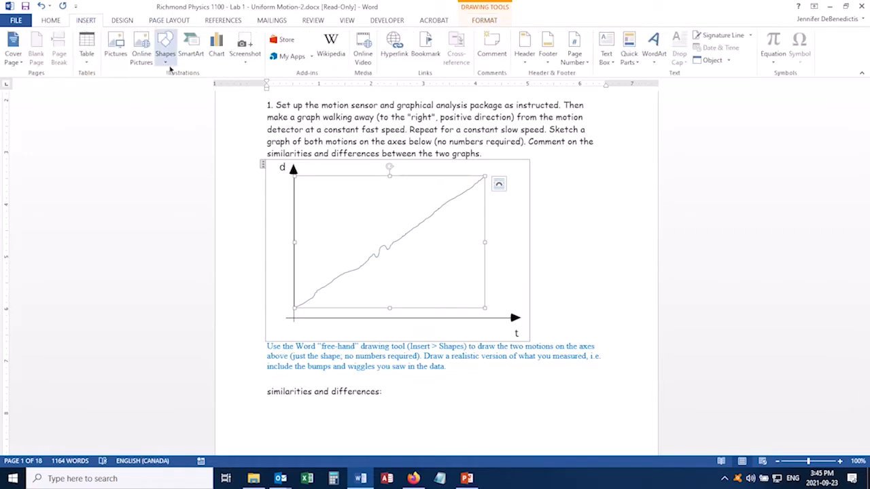
left_click(165, 48)
left_click(259, 120)
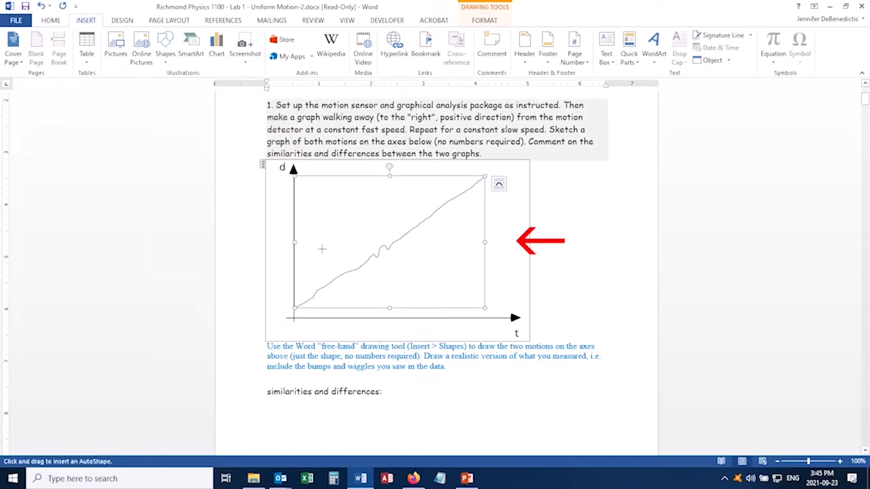
mouse_move(296, 306)
left_mouse_down()
mouse_move(348, 239)
mouse_move(439, 161)
left_mouse_up()
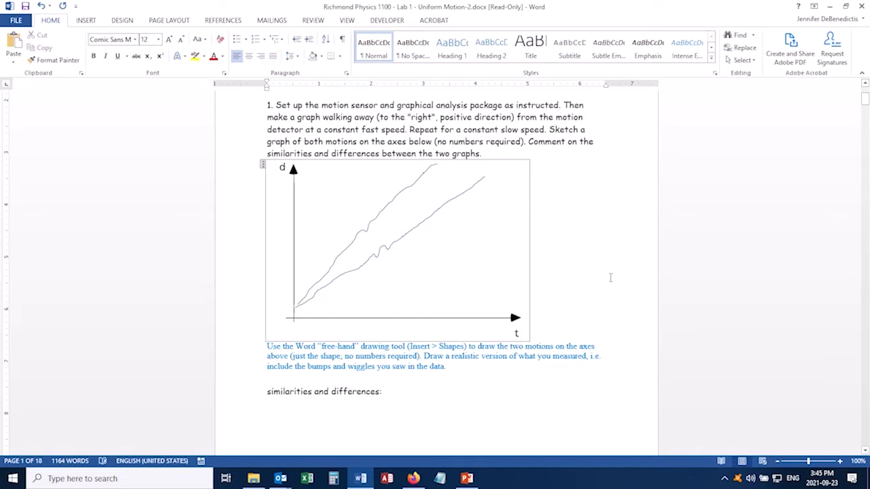
left_click(500, 286)
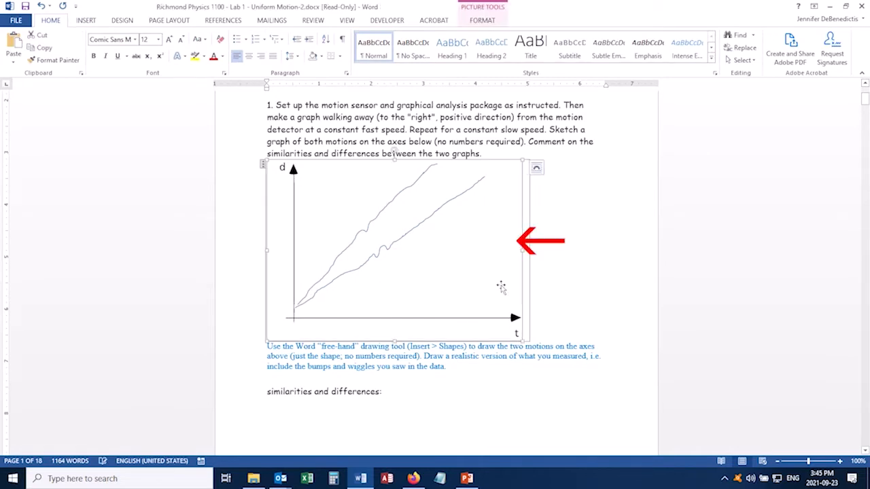
left_click(94, 22)
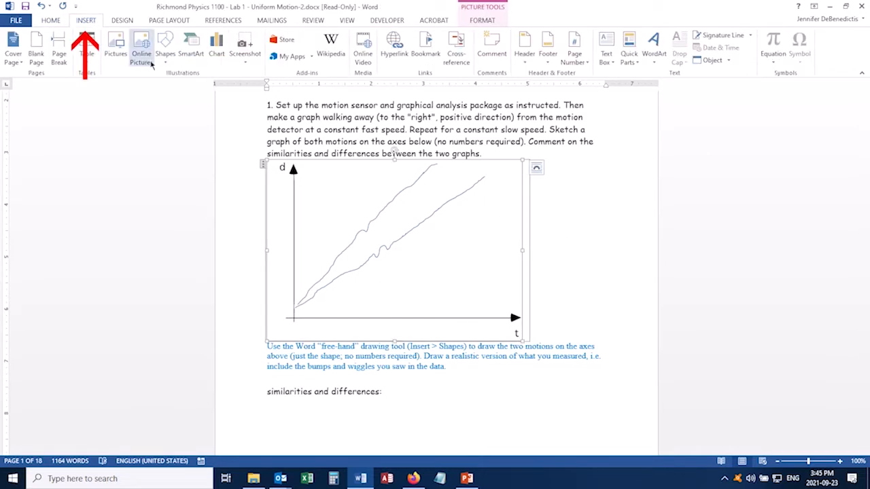
left_click(165, 53)
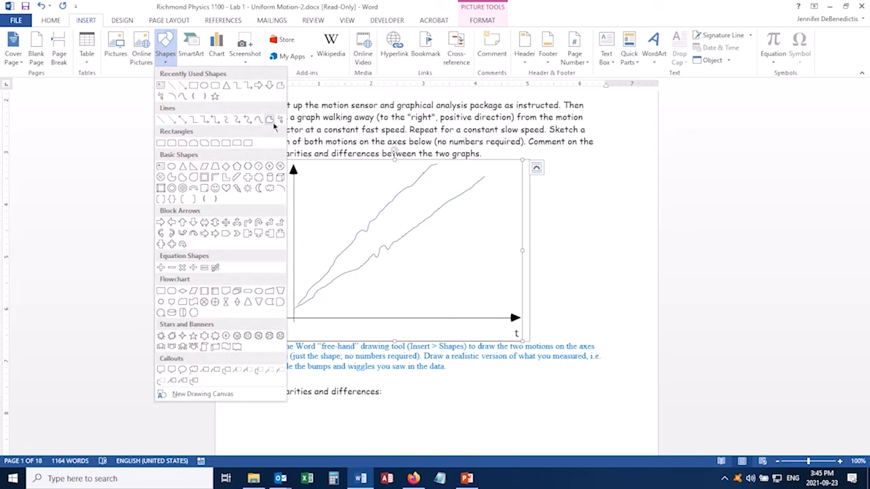
left_click(581, 255)
Step: Under "similarities and differences:", write "Both graphs were mostly linear, but the faster walk had a steeper slope."
scroll(580, 255, "down", 2)
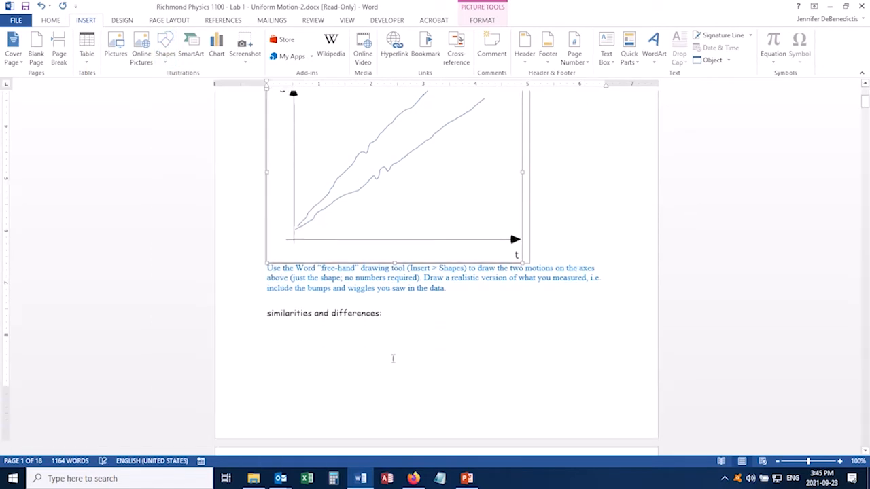
left_click(306, 334)
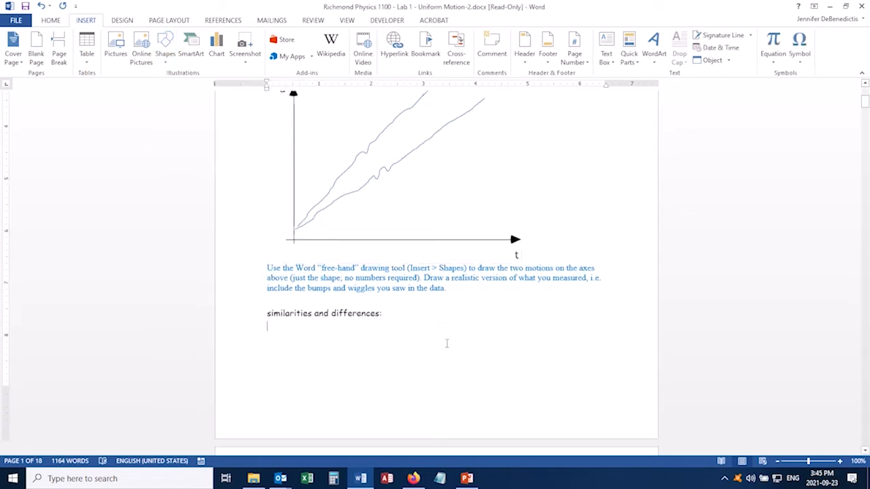
scroll(446, 343, "up", 2)
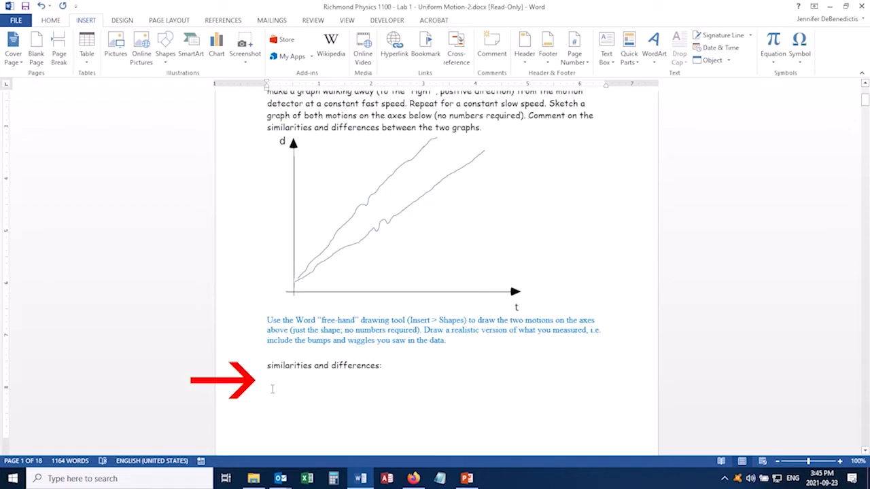
type("Both graphs were mos")
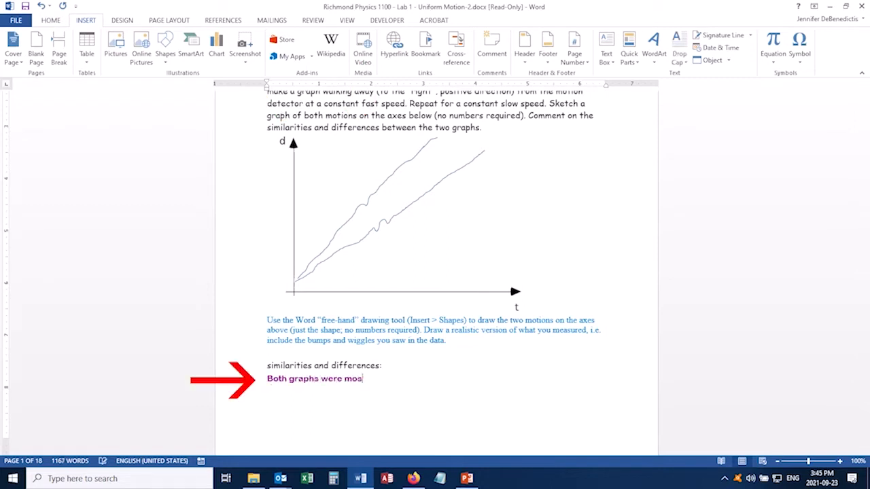
type("tly linear, but the faster walk had a steeper slope.")
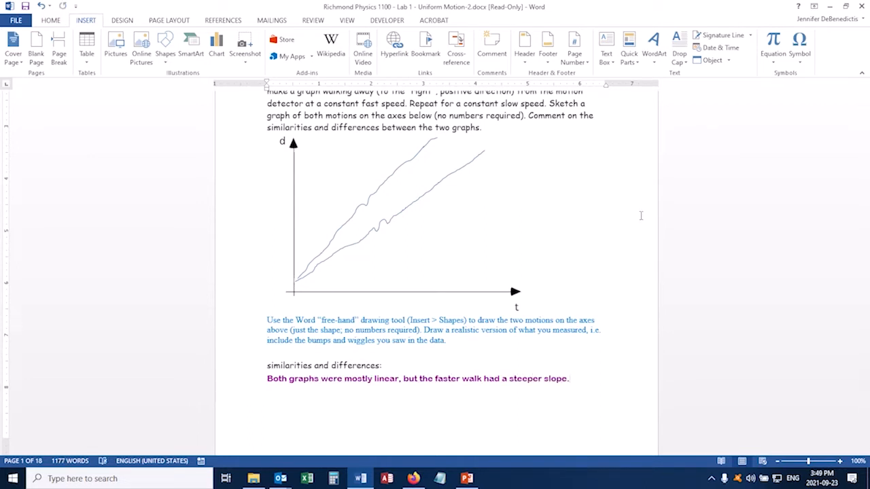
Step: With the Line shape, draw a straight falling line about 3.35 by 2.29 inches on question 2's prediction axes
scroll(640, 215, "down", 10)
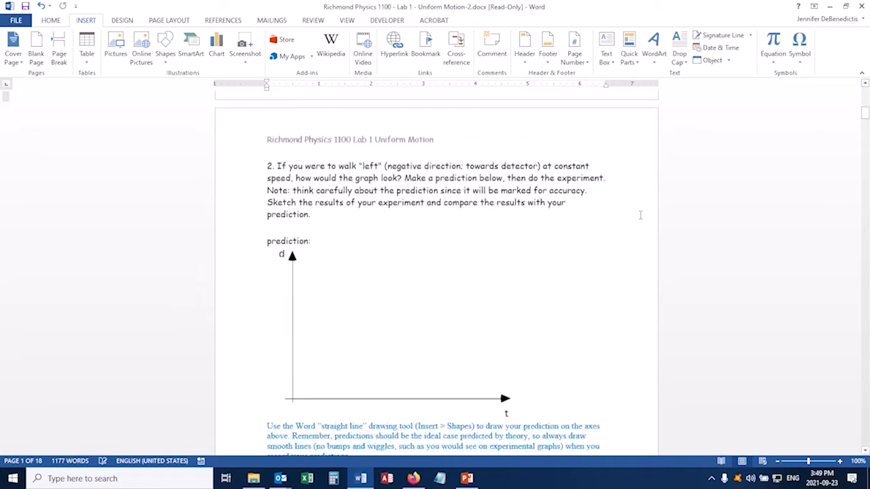
scroll(640, 215, "down", 2)
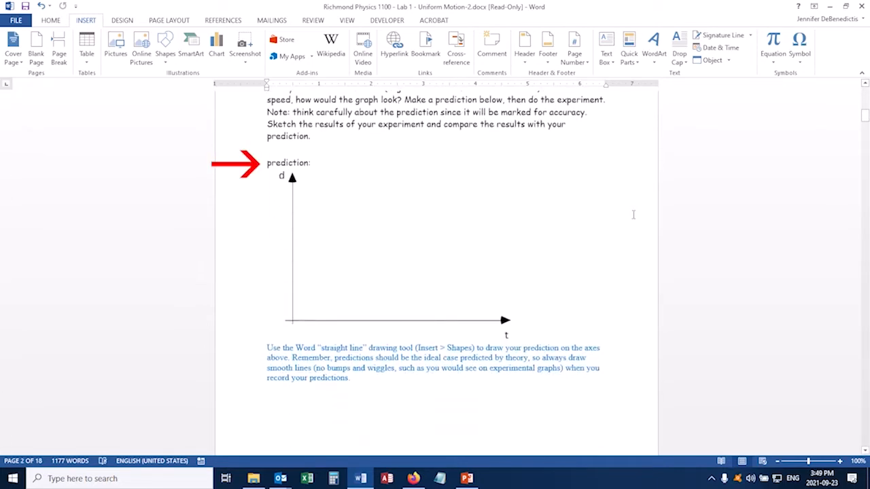
scroll(629, 227, "down", 8)
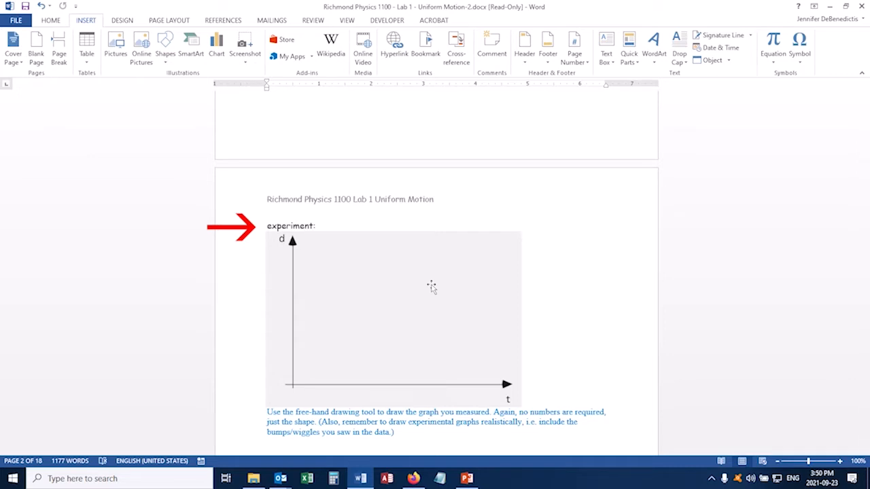
scroll(566, 305, "up", 7)
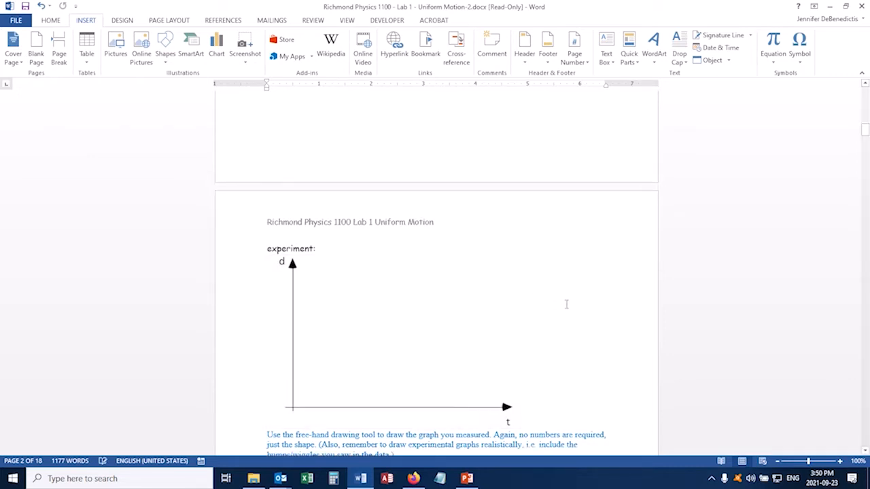
scroll(567, 304, "up", 5)
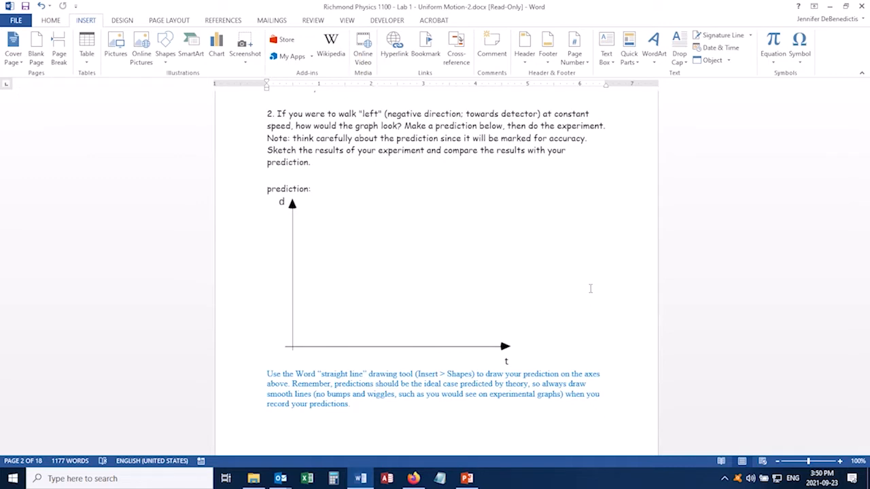
left_click(164, 64)
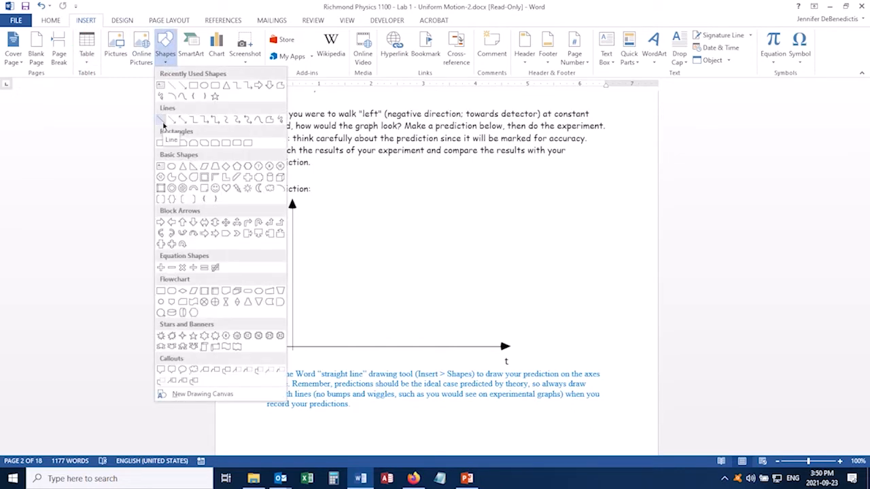
left_click(163, 122)
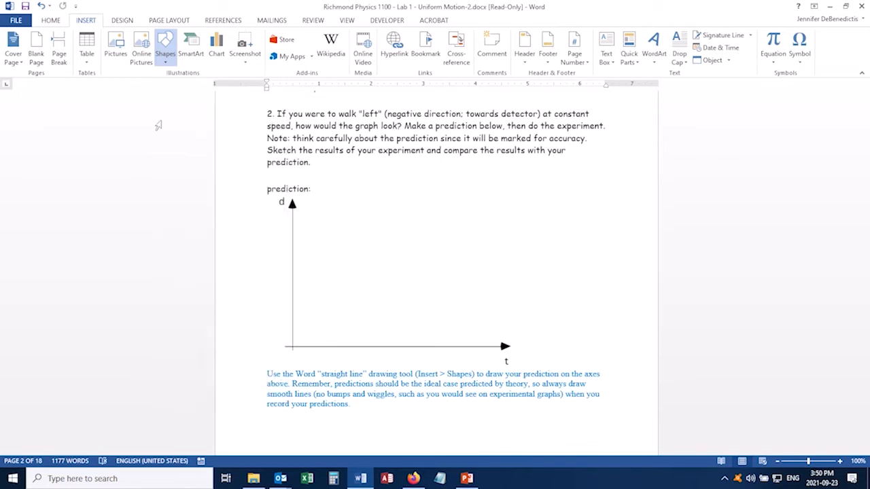
mouse_move(293, 220)
left_mouse_down()
mouse_move(373, 266)
mouse_move(468, 338)
left_mouse_up()
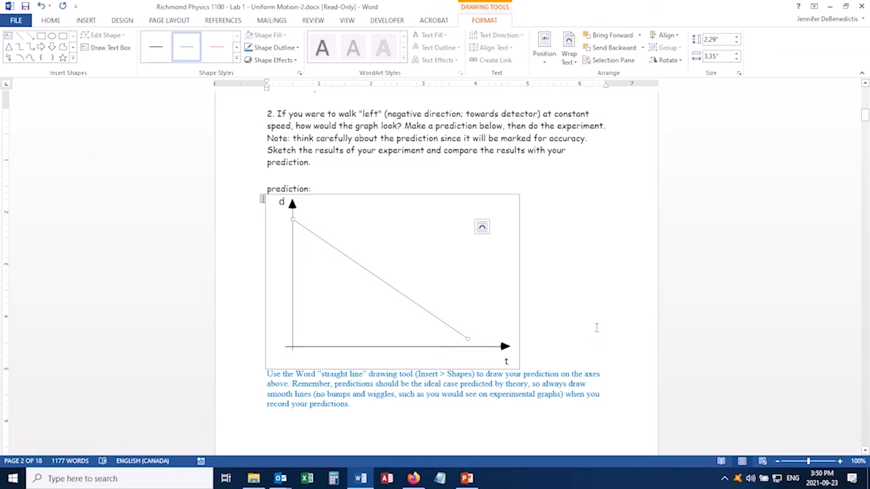
left_click(596, 328)
Step: With the Scribble shape, draw a bumpy falling line about 3.66 by 2.13 inches, flattening near its end, on question 2's experiment axes
scroll(549, 285, "down", 10)
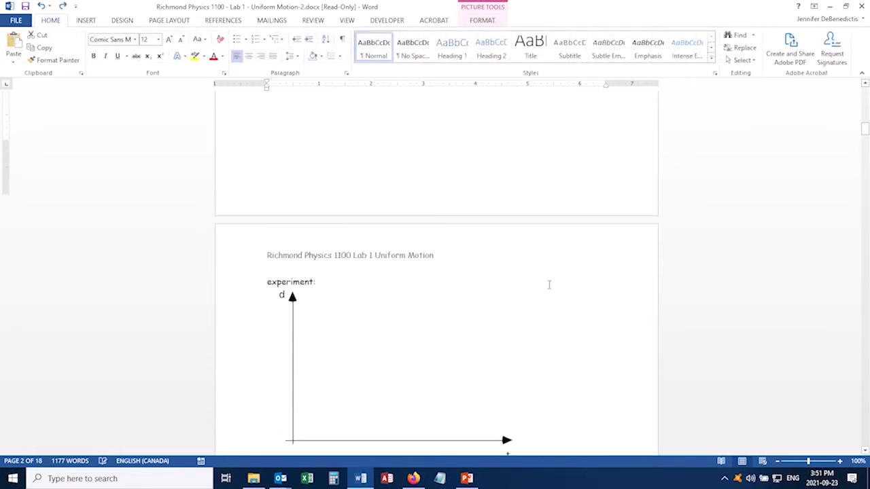
scroll(549, 285, "down", 3)
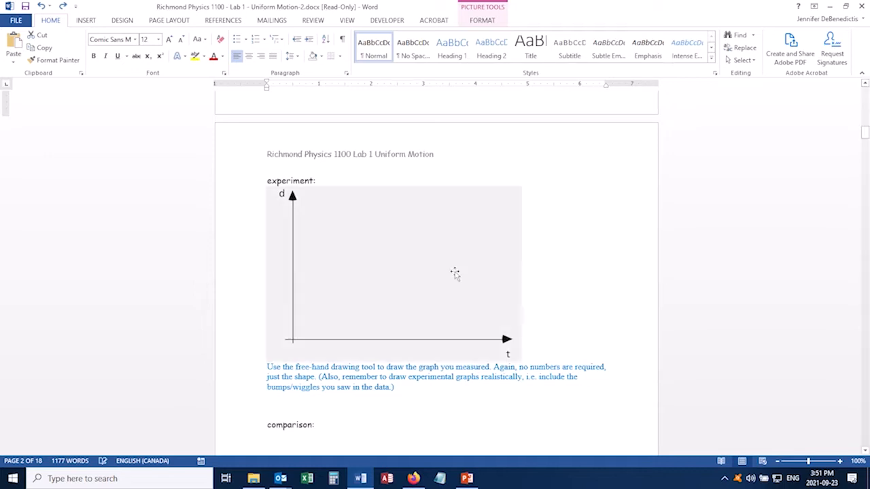
left_click(415, 275)
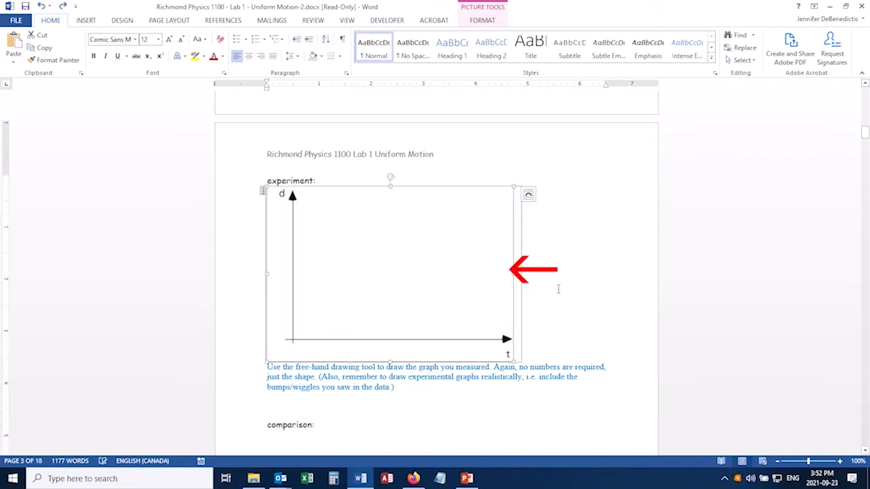
left_click(86, 21)
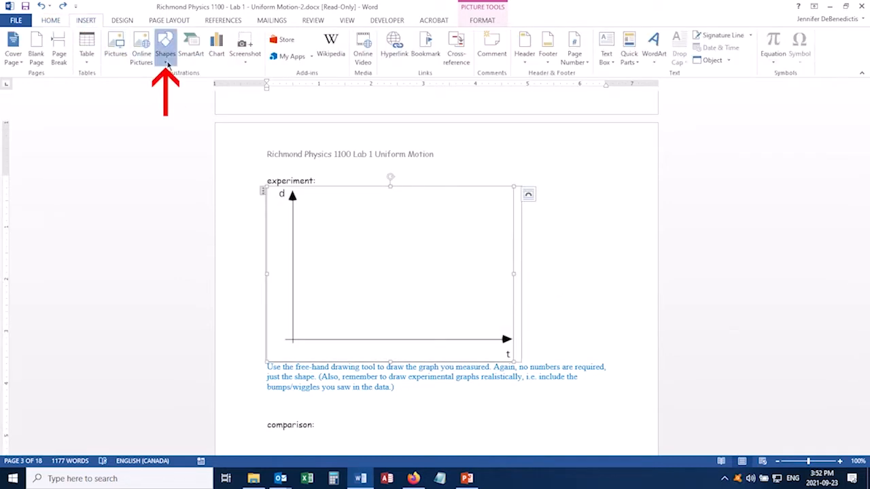
left_click(165, 60)
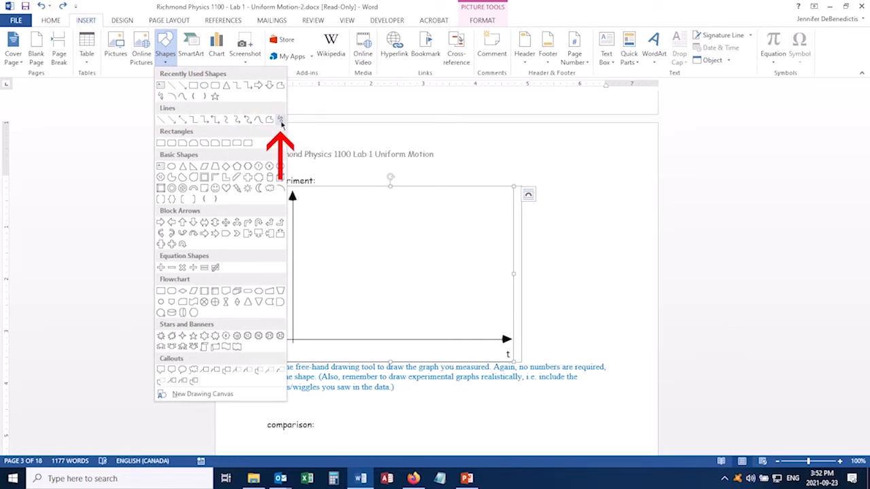
left_click(280, 120)
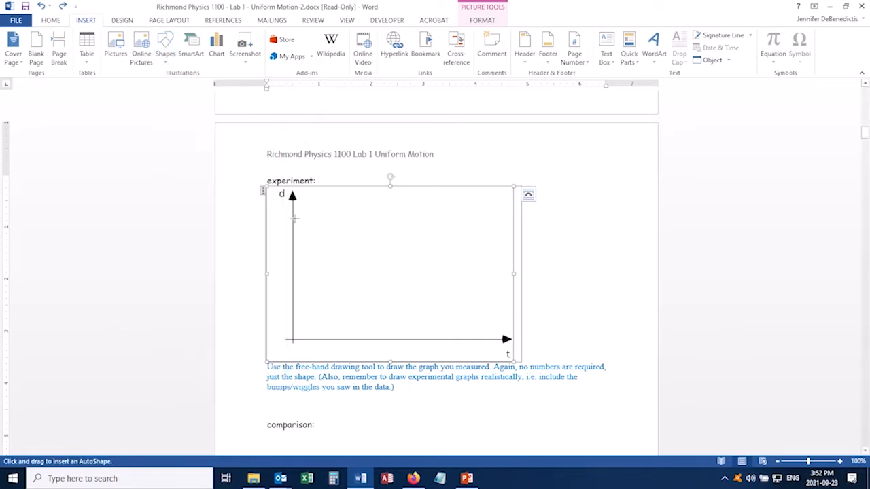
mouse_move(296, 219)
left_mouse_down()
mouse_move(428, 314)
mouse_move(488, 328)
left_mouse_up()
Step: Under "comparison:", write "Both graphs were linear with negative slope, but the real-world graph has bumpiness and we saw the dead zone at the end."
scroll(494, 309, "down", 2)
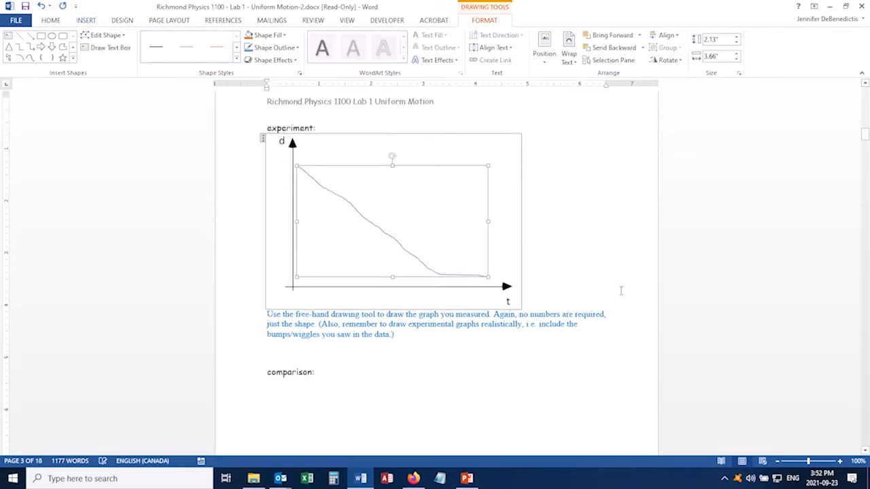
left_click(275, 362)
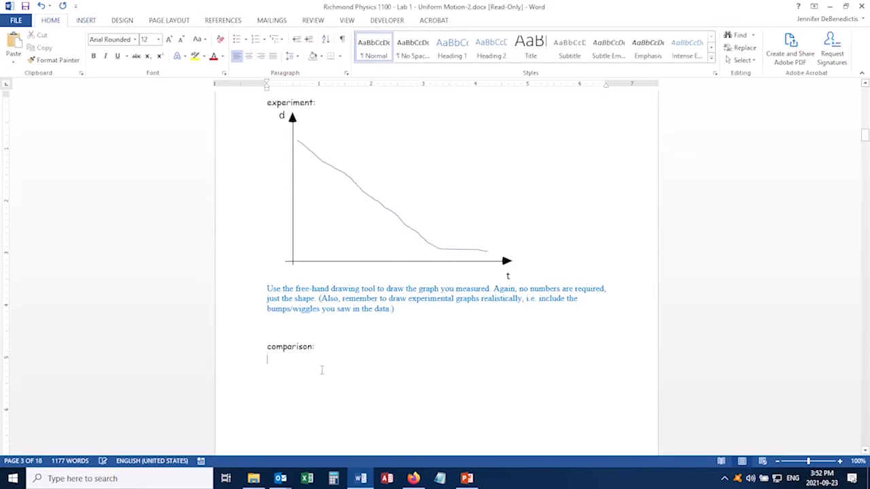
type("Both graphs were linear with nega")
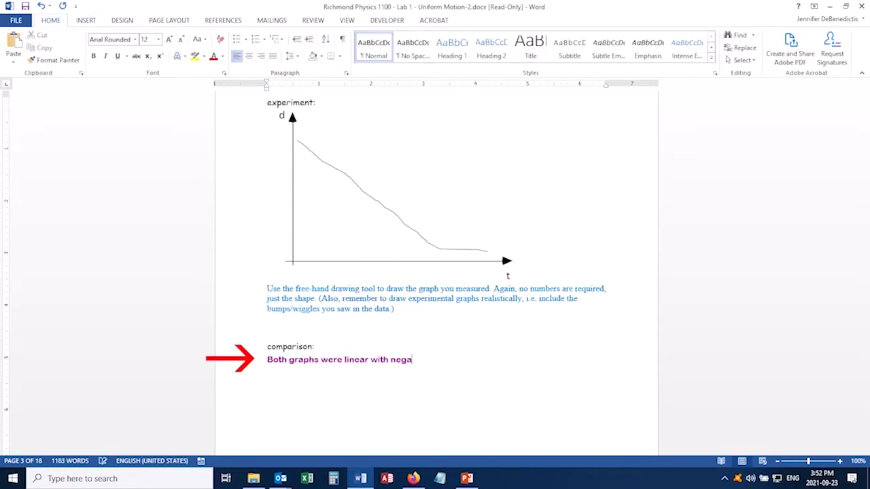
type("tive slope, but the real-world graph has bumpiness and we saw the dead zone at the end.")
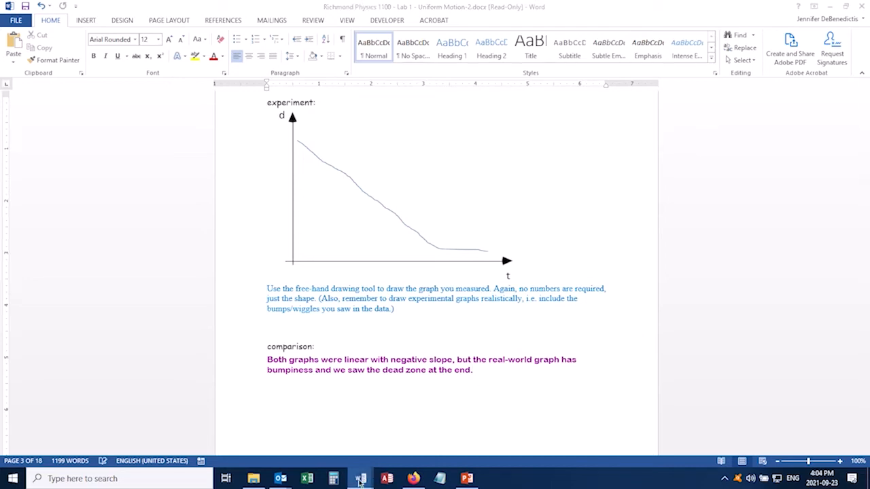
Step: Switch to the Lab 7 - Momentum document and launch the Camera app in a maximized window
left_click(406, 442)
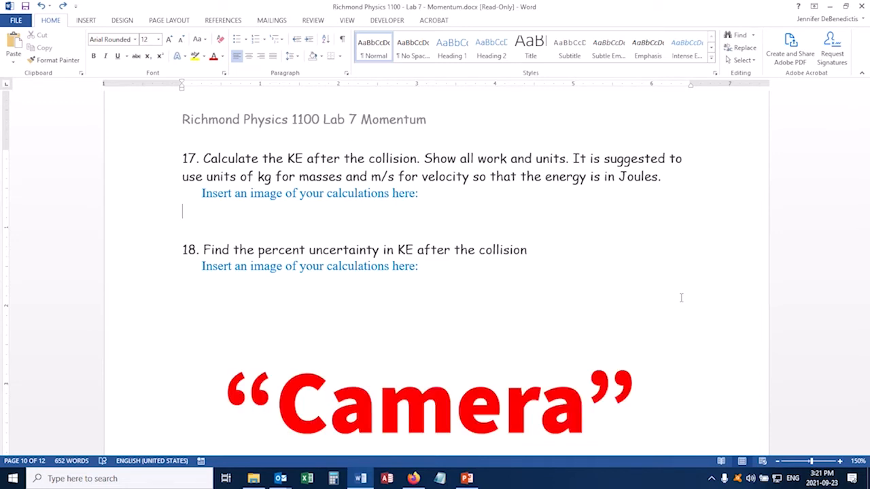
left_click(540, 300)
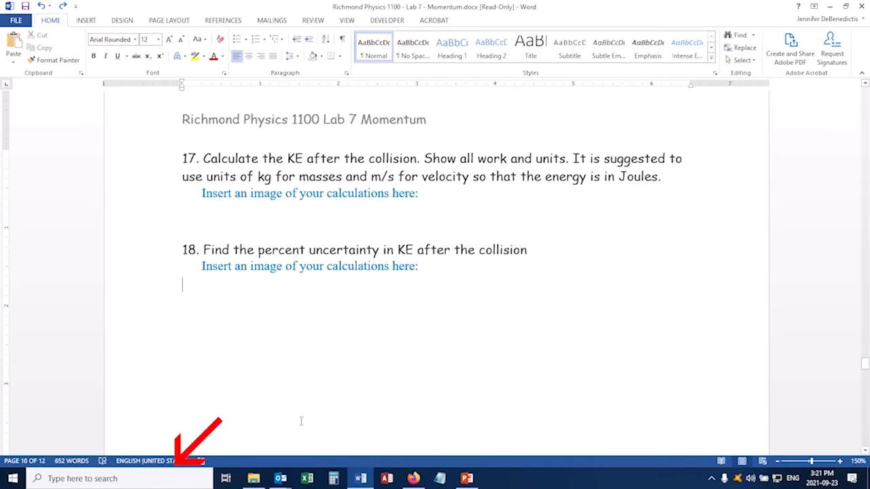
left_click(147, 479)
type("camera")
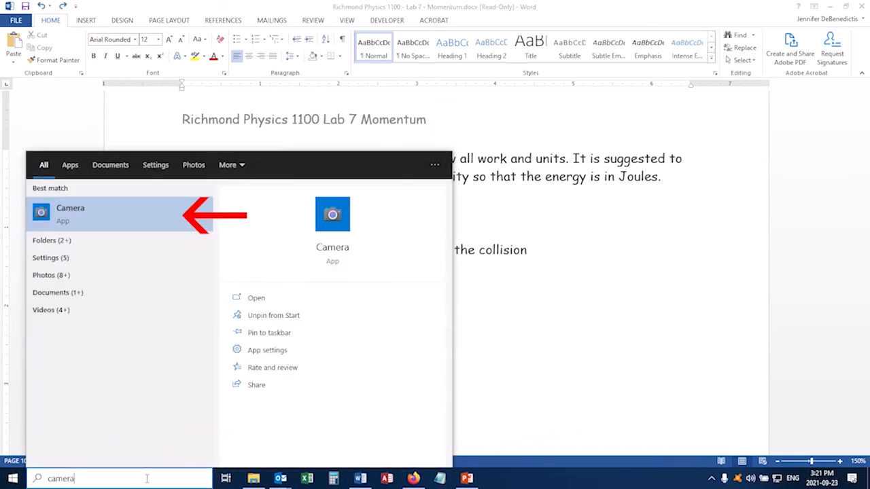
key("Return")
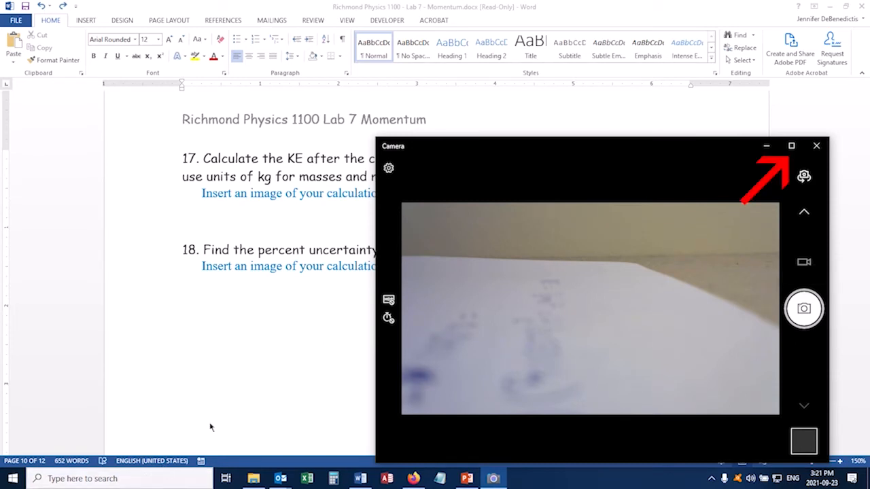
left_click(792, 148)
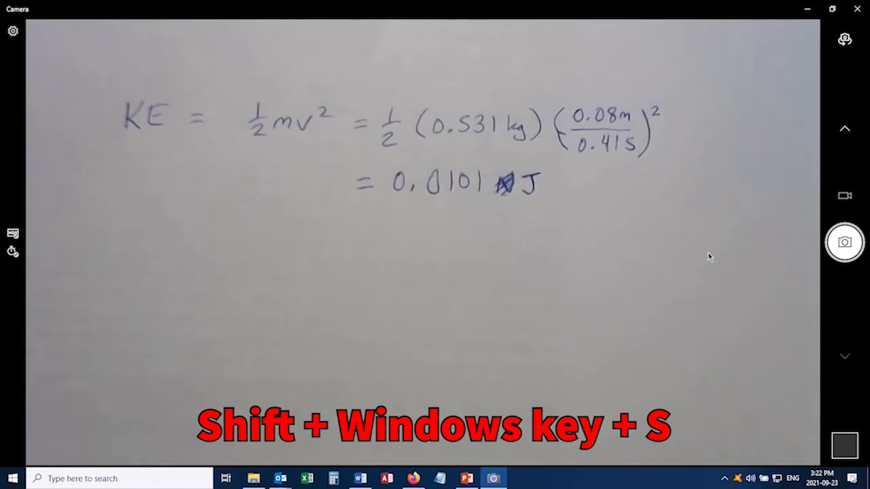
Step: Snip the handwritten KE calculation from the camera view and paste it below question 17 in the Lab 7 - Momentum document
key("shift+super+s")
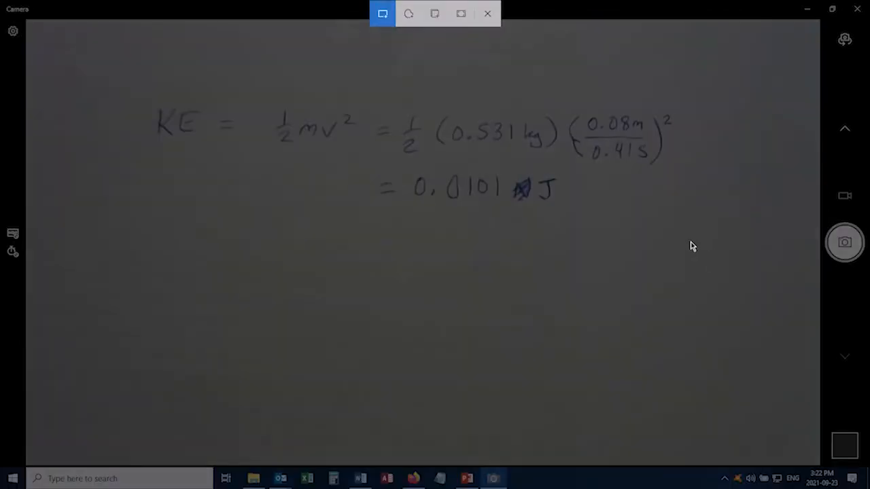
mouse_move(136, 92)
left_mouse_down()
mouse_move(380, 178)
mouse_move(714, 229)
left_mouse_up()
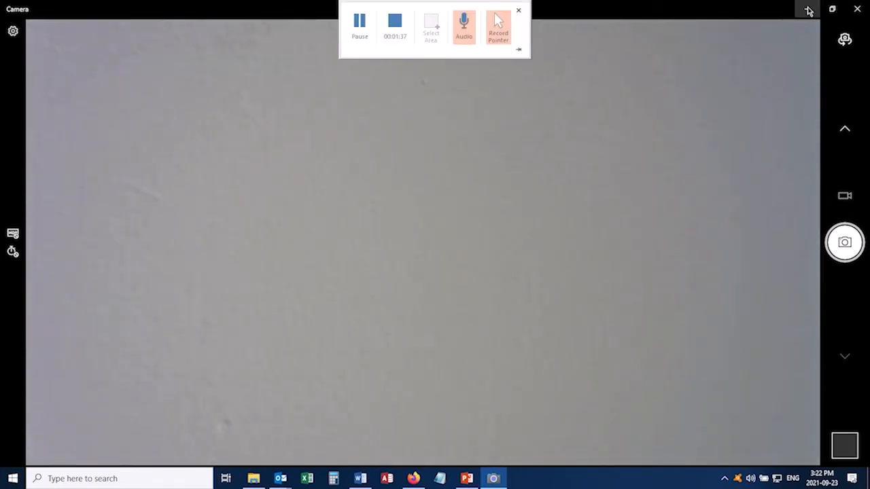
left_click(807, 9)
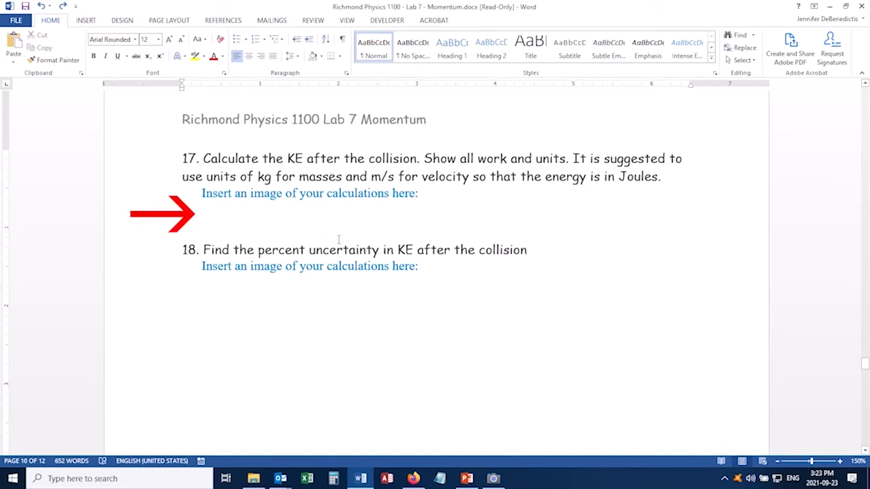
left_click(12, 49)
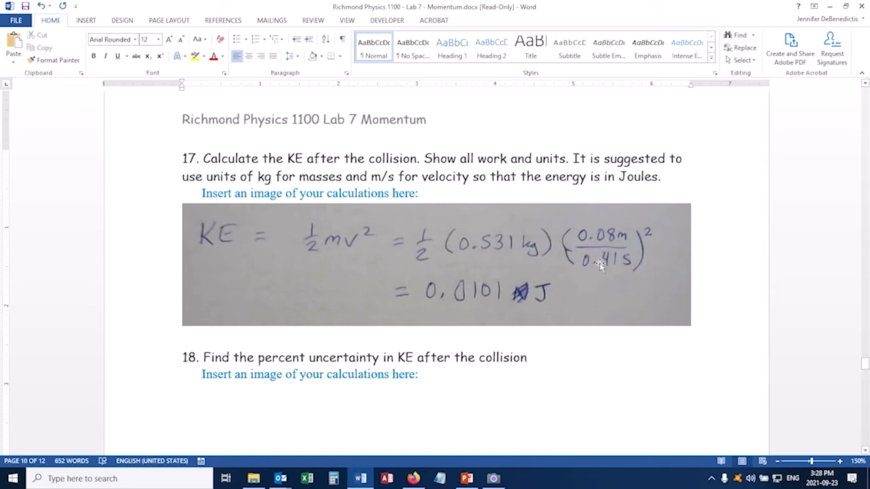
Step: Rotate the pasted KE calculation picture 90° clockwise and open the picture's rotation options
left_click(535, 233)
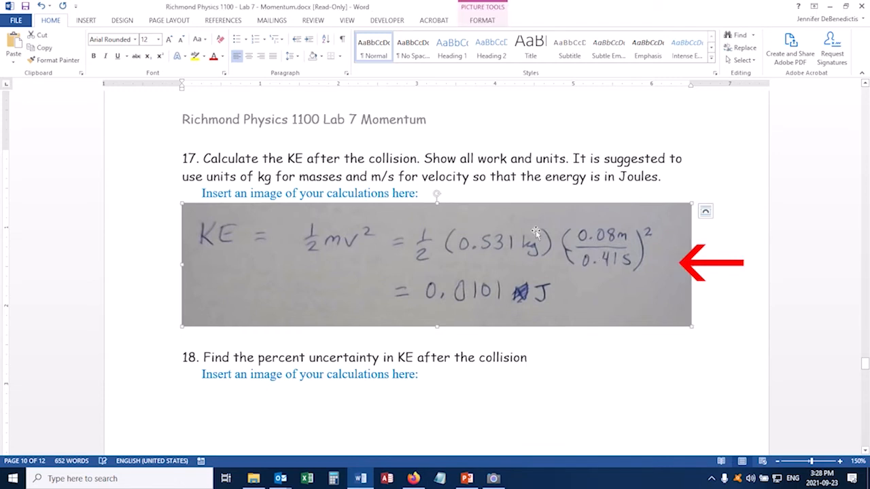
left_click_drag(437, 193, 460, 260)
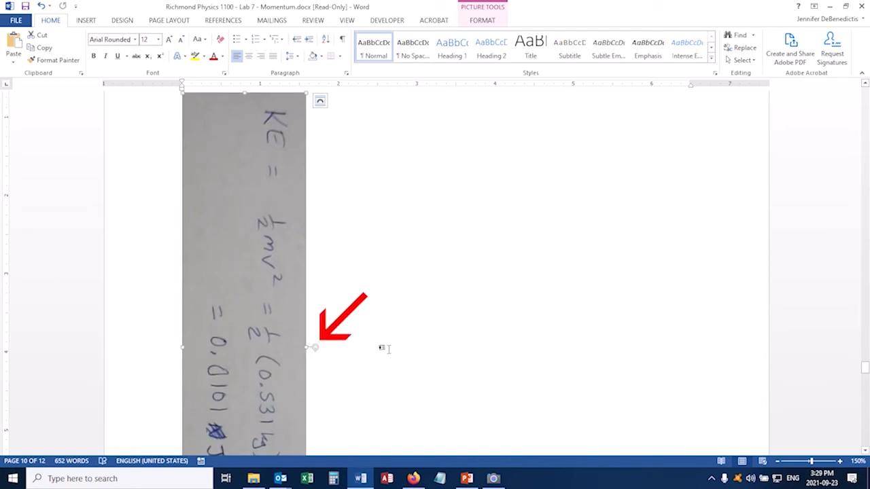
left_click(482, 20)
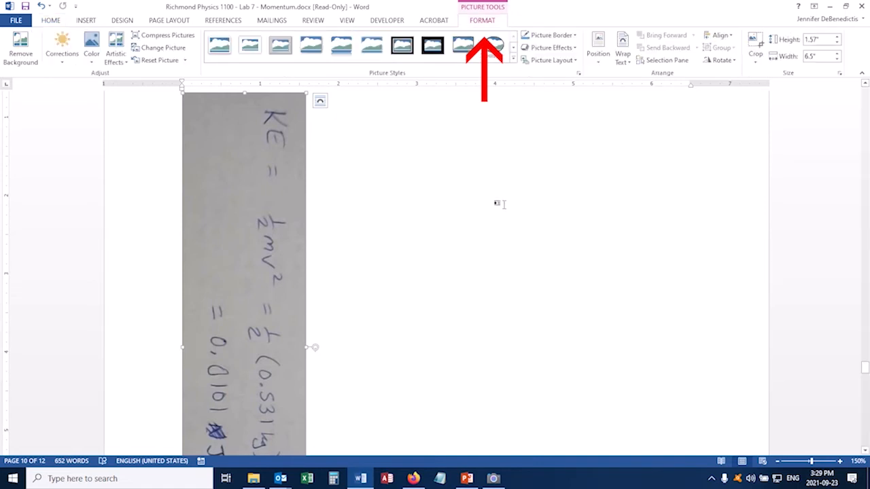
left_click(723, 61)
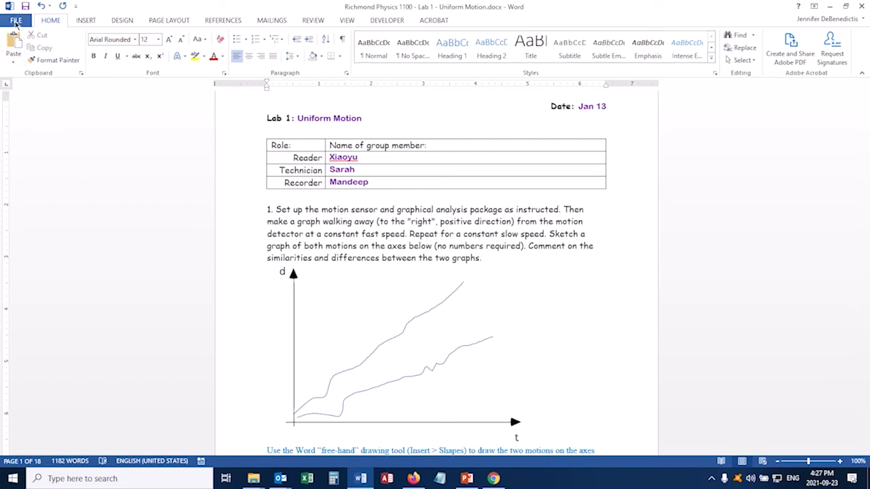
Step: Save the Lab 1 document to the Desktop as the Word document "Richmond Physics 1100 - Lab 1 - Uniform Motion.docx"
left_click(17, 22)
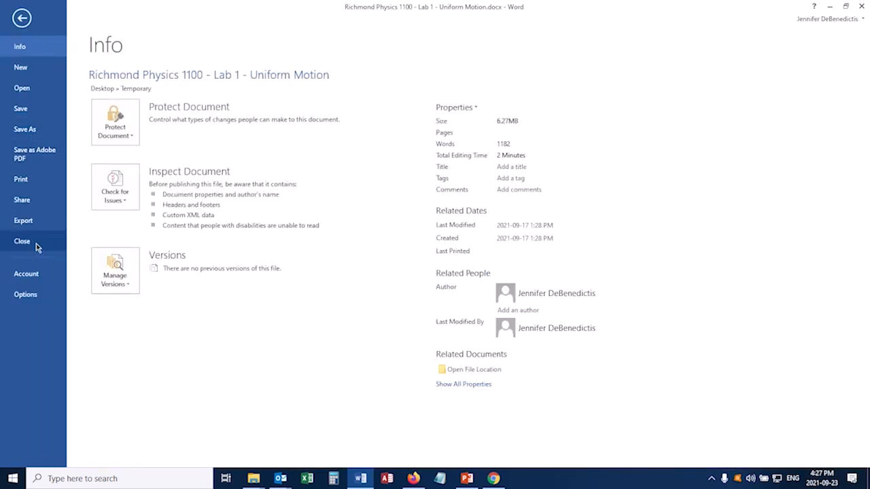
left_click(27, 130)
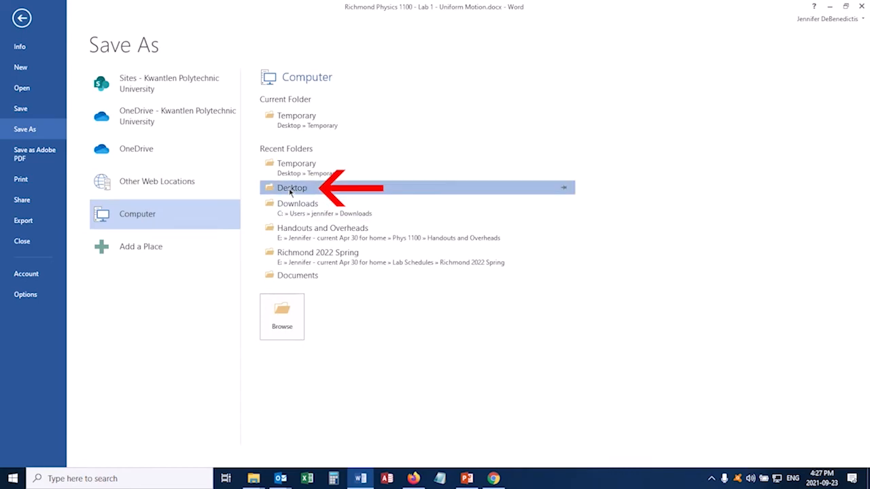
left_click(290, 189)
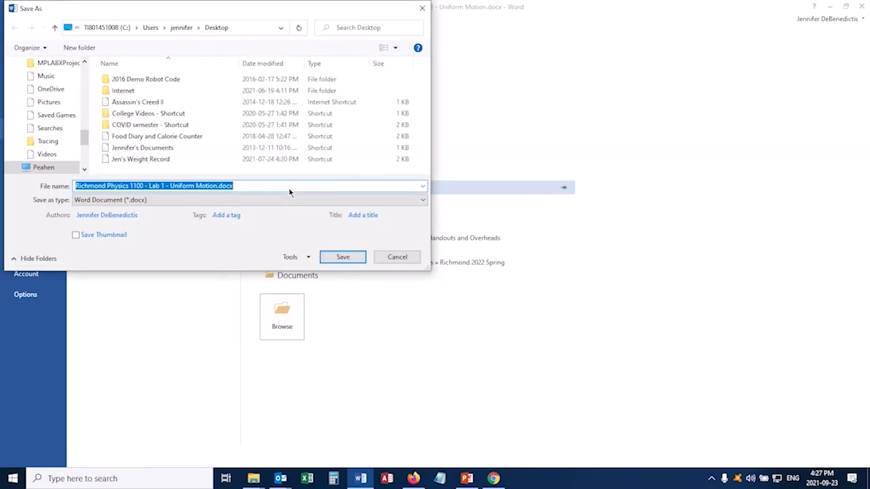
left_click(341, 257)
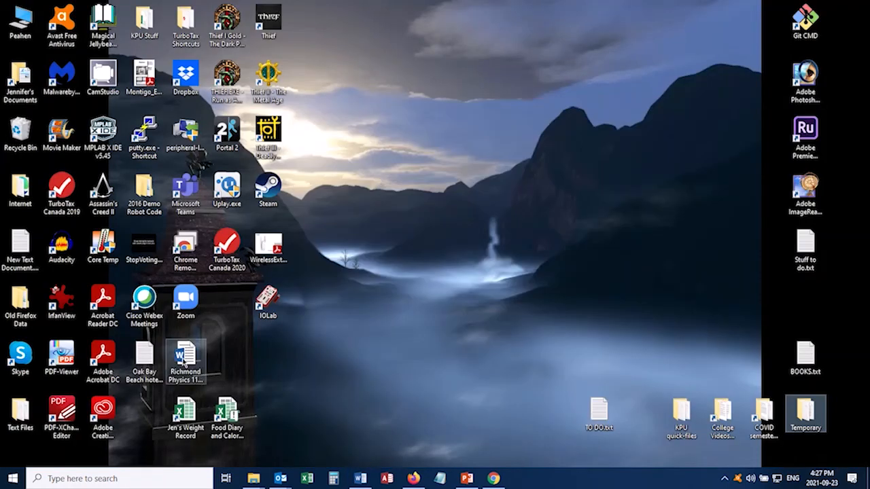
Step: Move the Lab 1 Word file to an open area of the desktop and open the Lab 1 Uniform Motion workbook hand-in link on Moodle
mouse_move(184, 355)
left_mouse_down()
mouse_move(404, 355)
mouse_move(599, 204)
left_mouse_up()
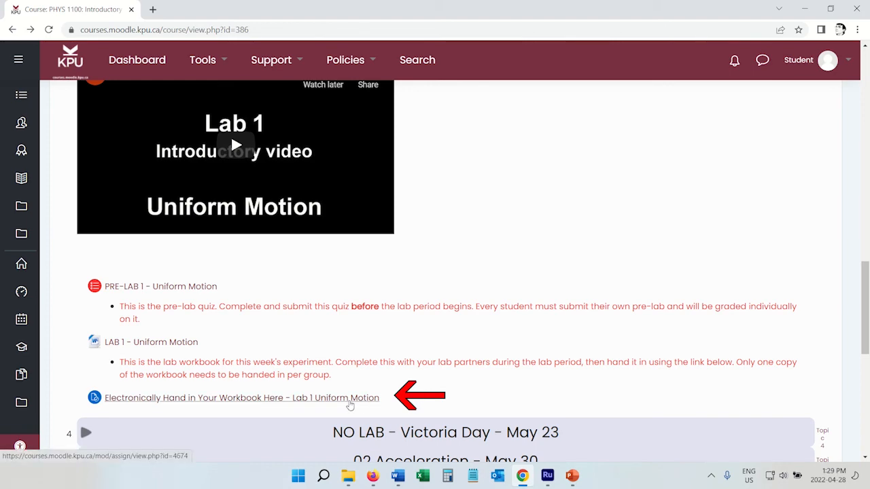
left_click(349, 405)
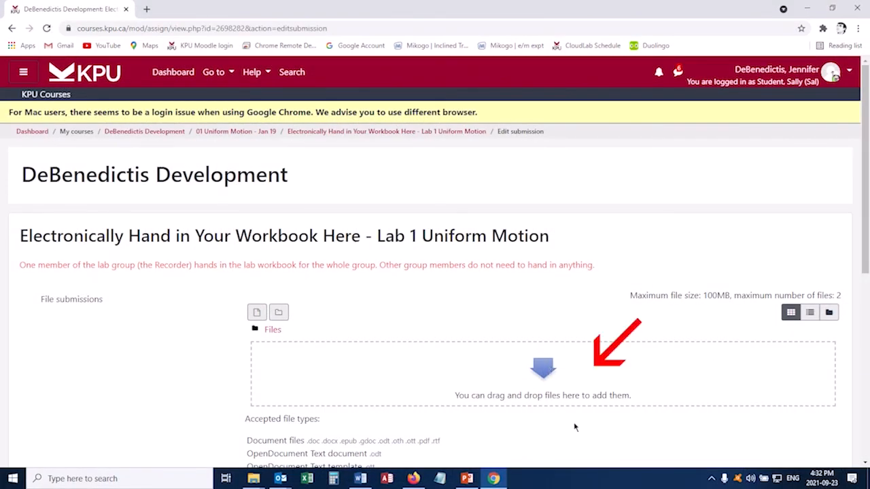
Step: Upload the Lab 1 Word document from the desktop to the assignment's file submissions and save the submission
left_click(831, 8)
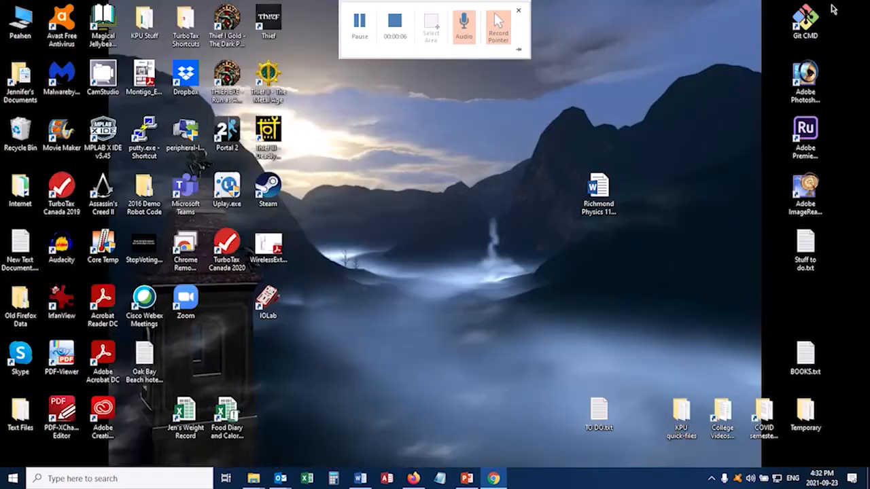
left_click(601, 194)
left_click_drag(601, 193, 310, 430)
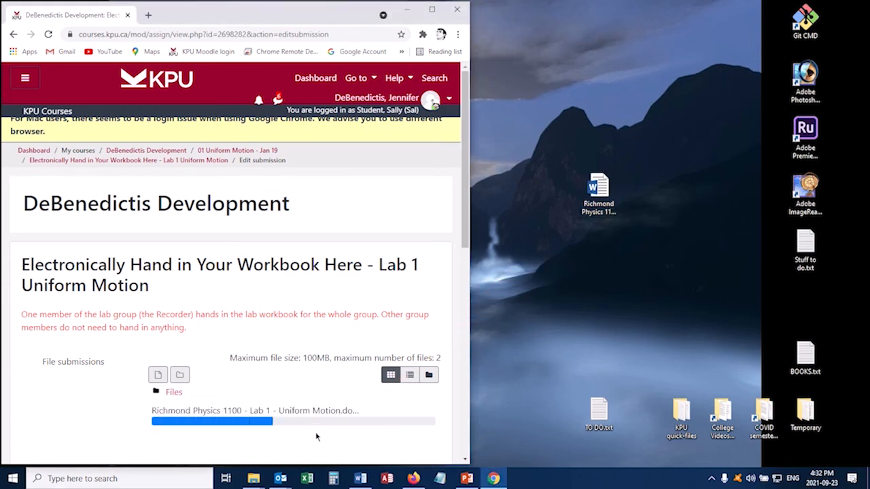
left_click(432, 10)
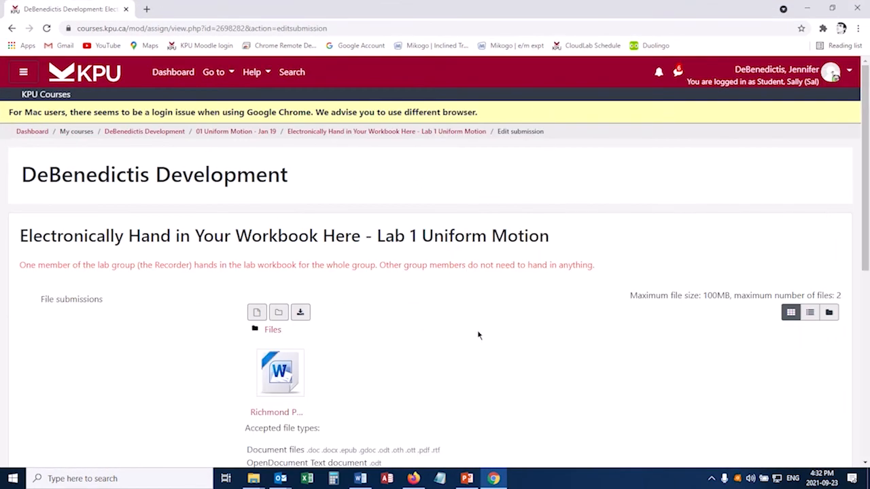
scroll(145, 314, "down", 3)
left_click(282, 404)
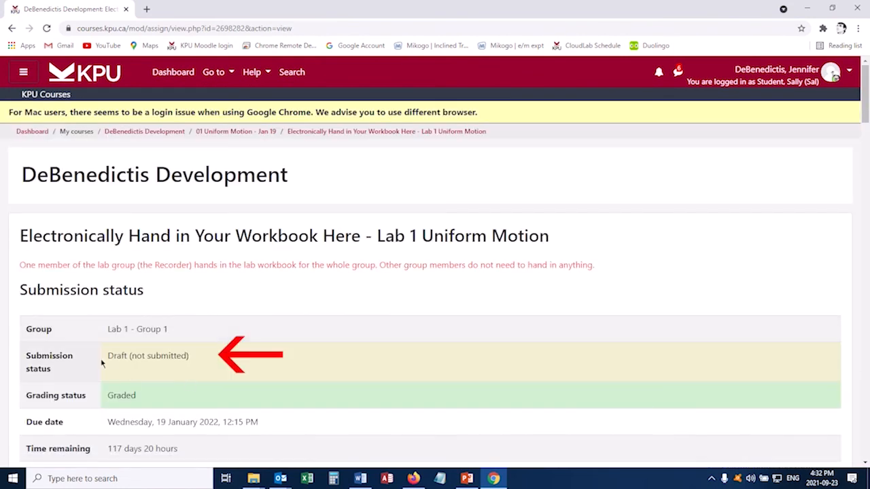
Step: Submit the Lab 1 Uniform Motion assignment for grading, confirm the submission, and review its submission status
scroll(287, 354, "down", 1)
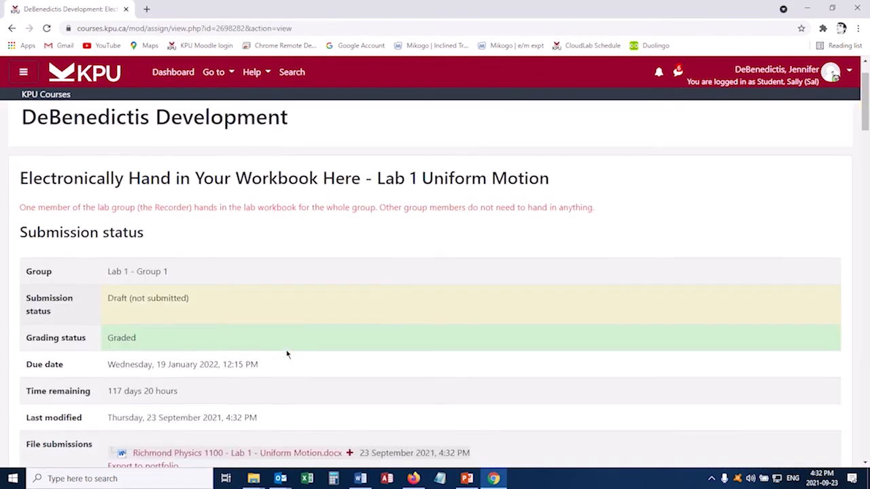
scroll(286, 354, "down", 3)
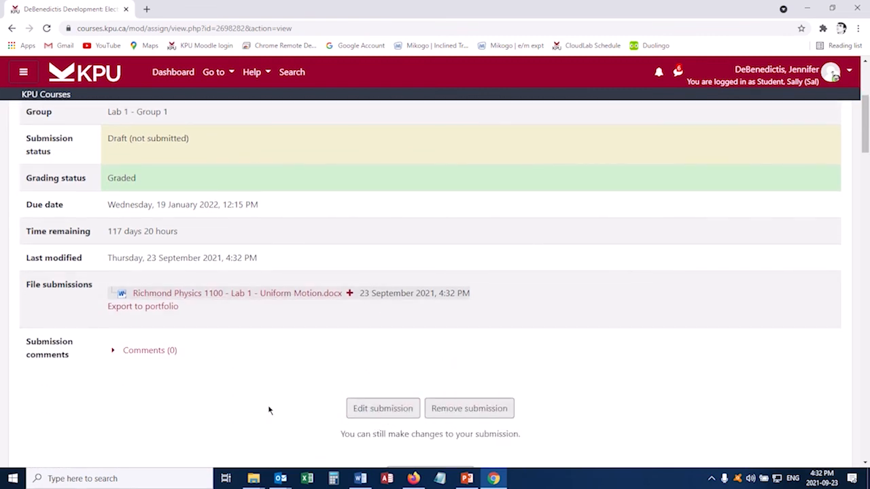
scroll(270, 408, "down", 2)
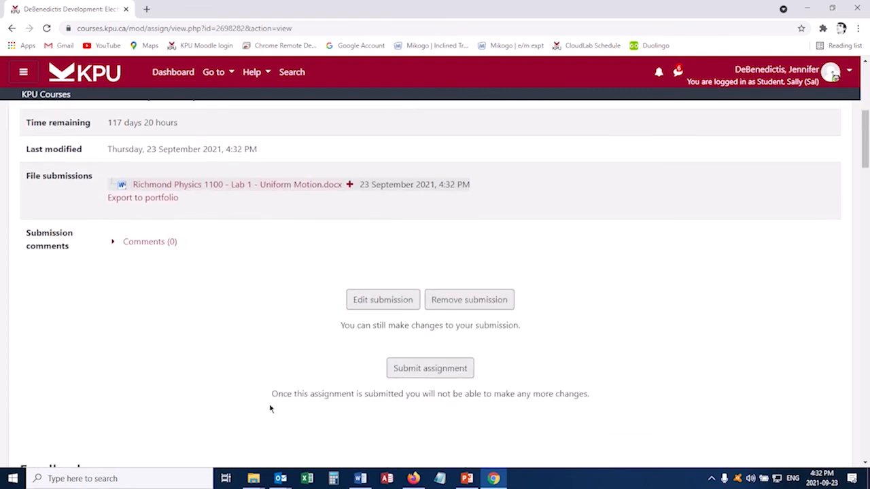
left_click(418, 374)
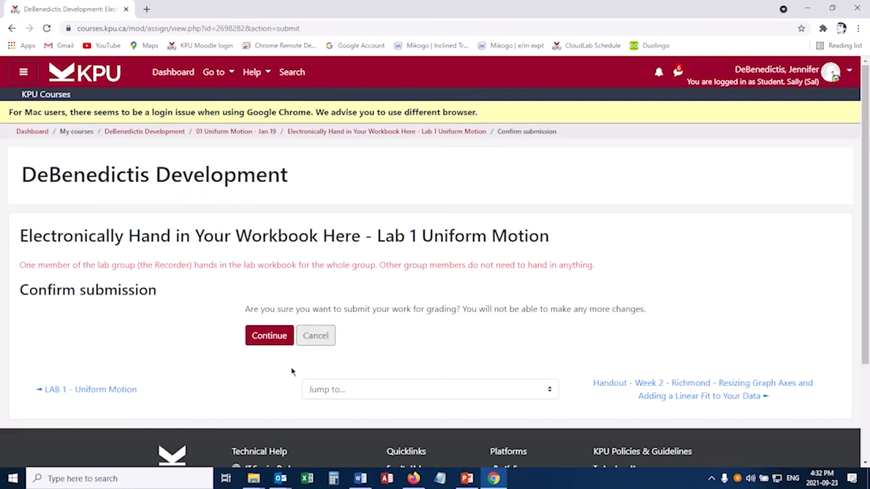
left_click(273, 338)
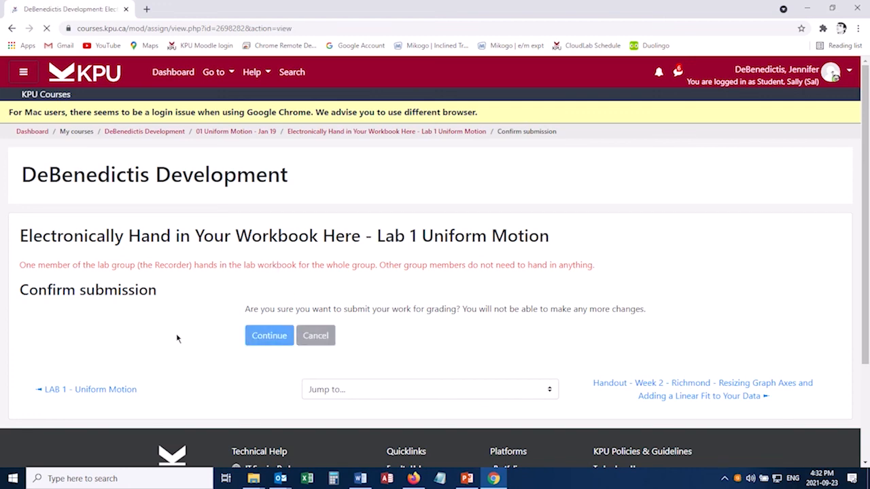
scroll(304, 378, "down", 2)
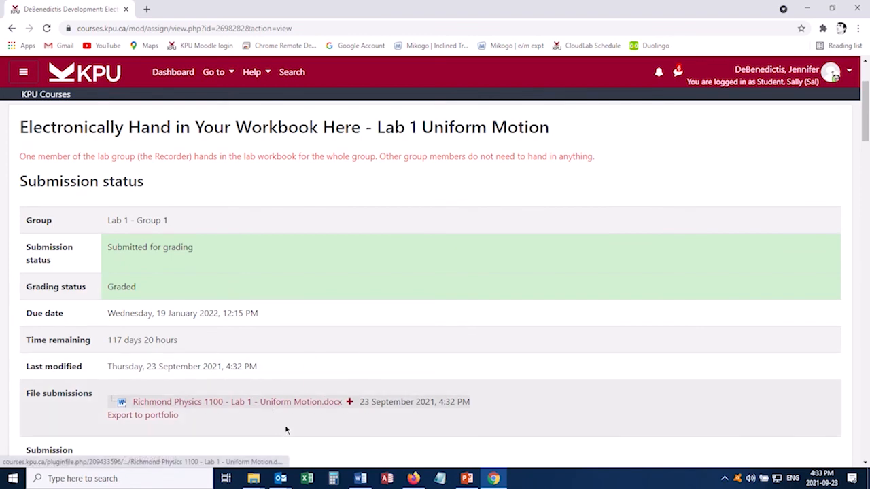
scroll(285, 430, "down", 1)
scroll(285, 429, "down", 1)
scroll(288, 428, "up", 1)
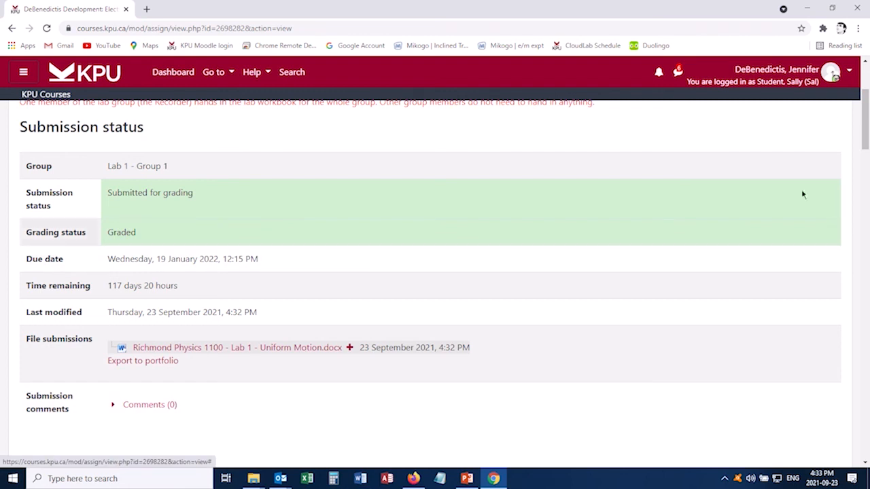
Step: Shrink the browser window and delete the Lab 1 - Uniform Motion Word document from the desktop
left_click(831, 8)
key("Delete")
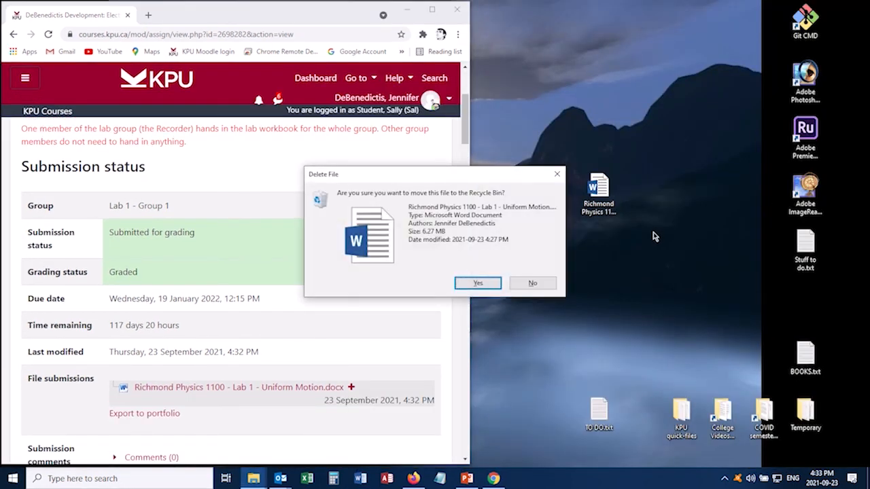
left_click(478, 284)
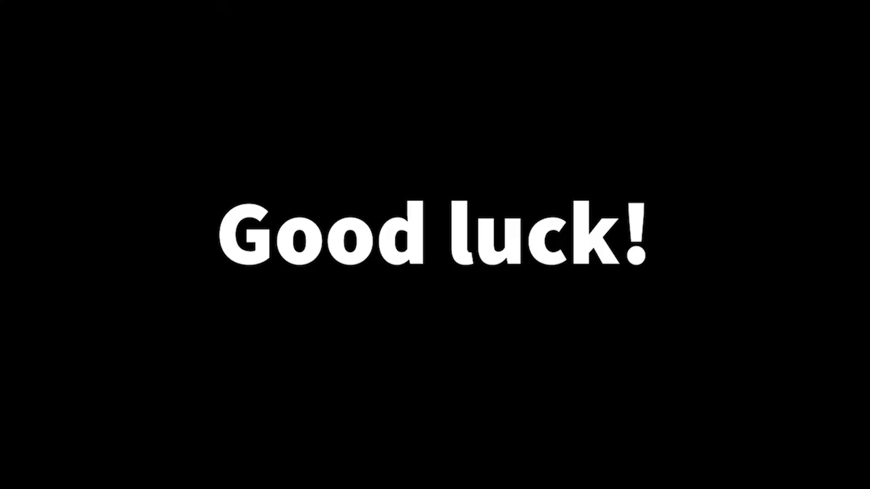